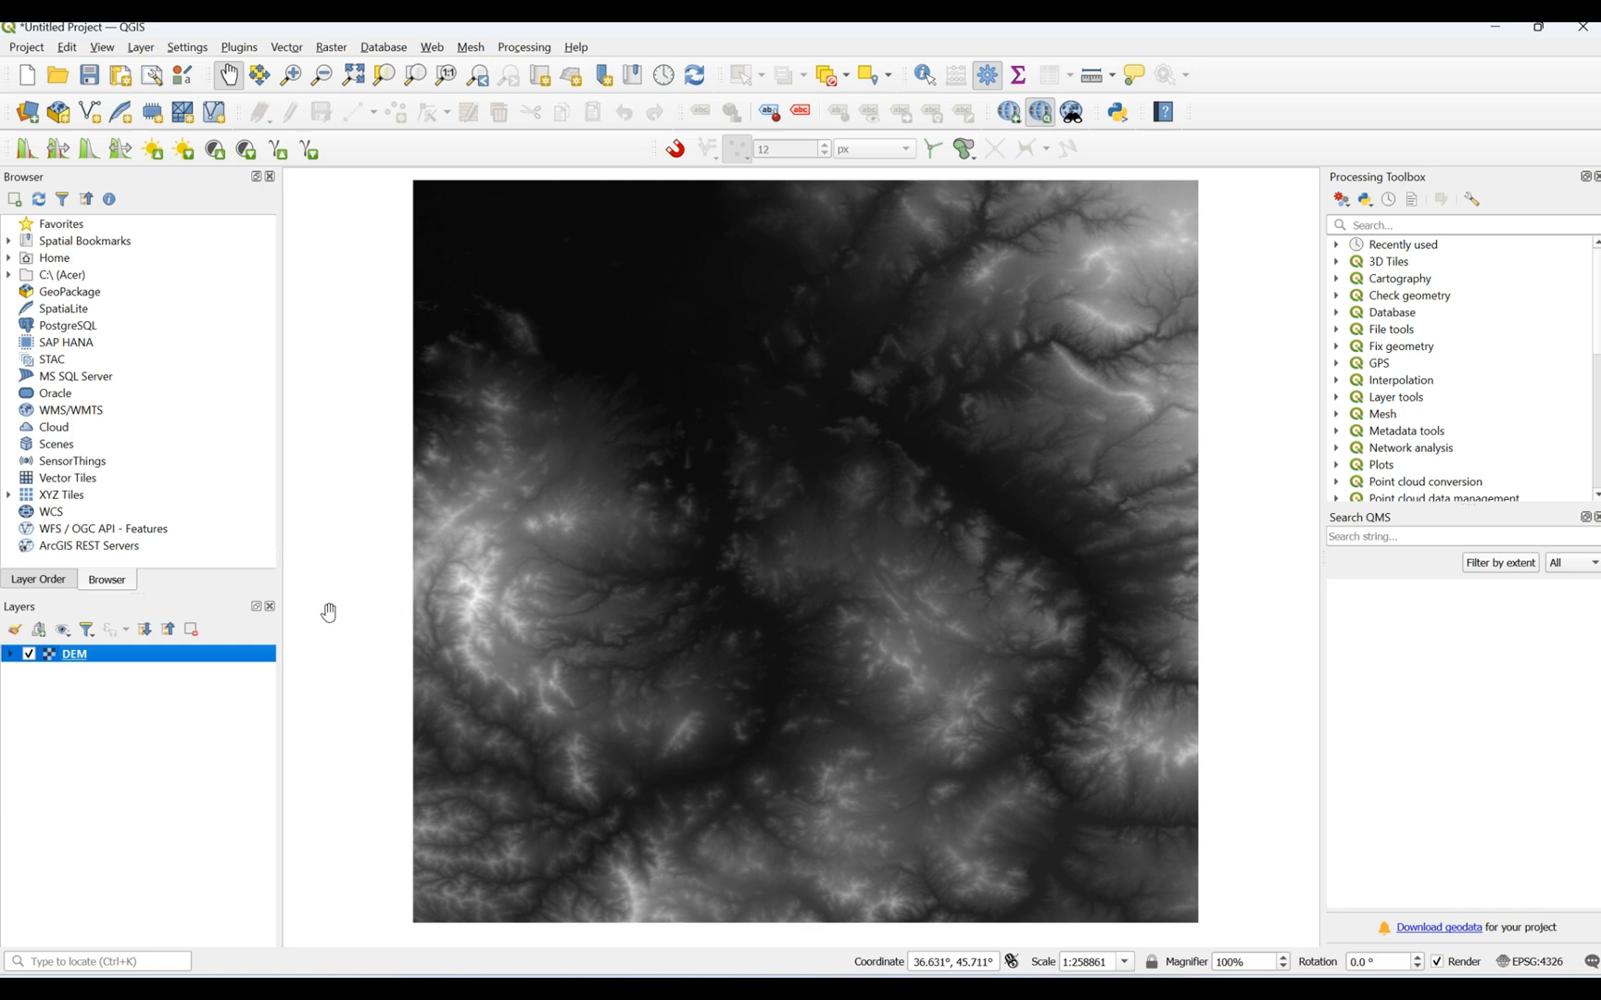
# Check the coordinate reference system assigned to the DEM layer in its source properties
pyautogui.rightClick(90, 655)
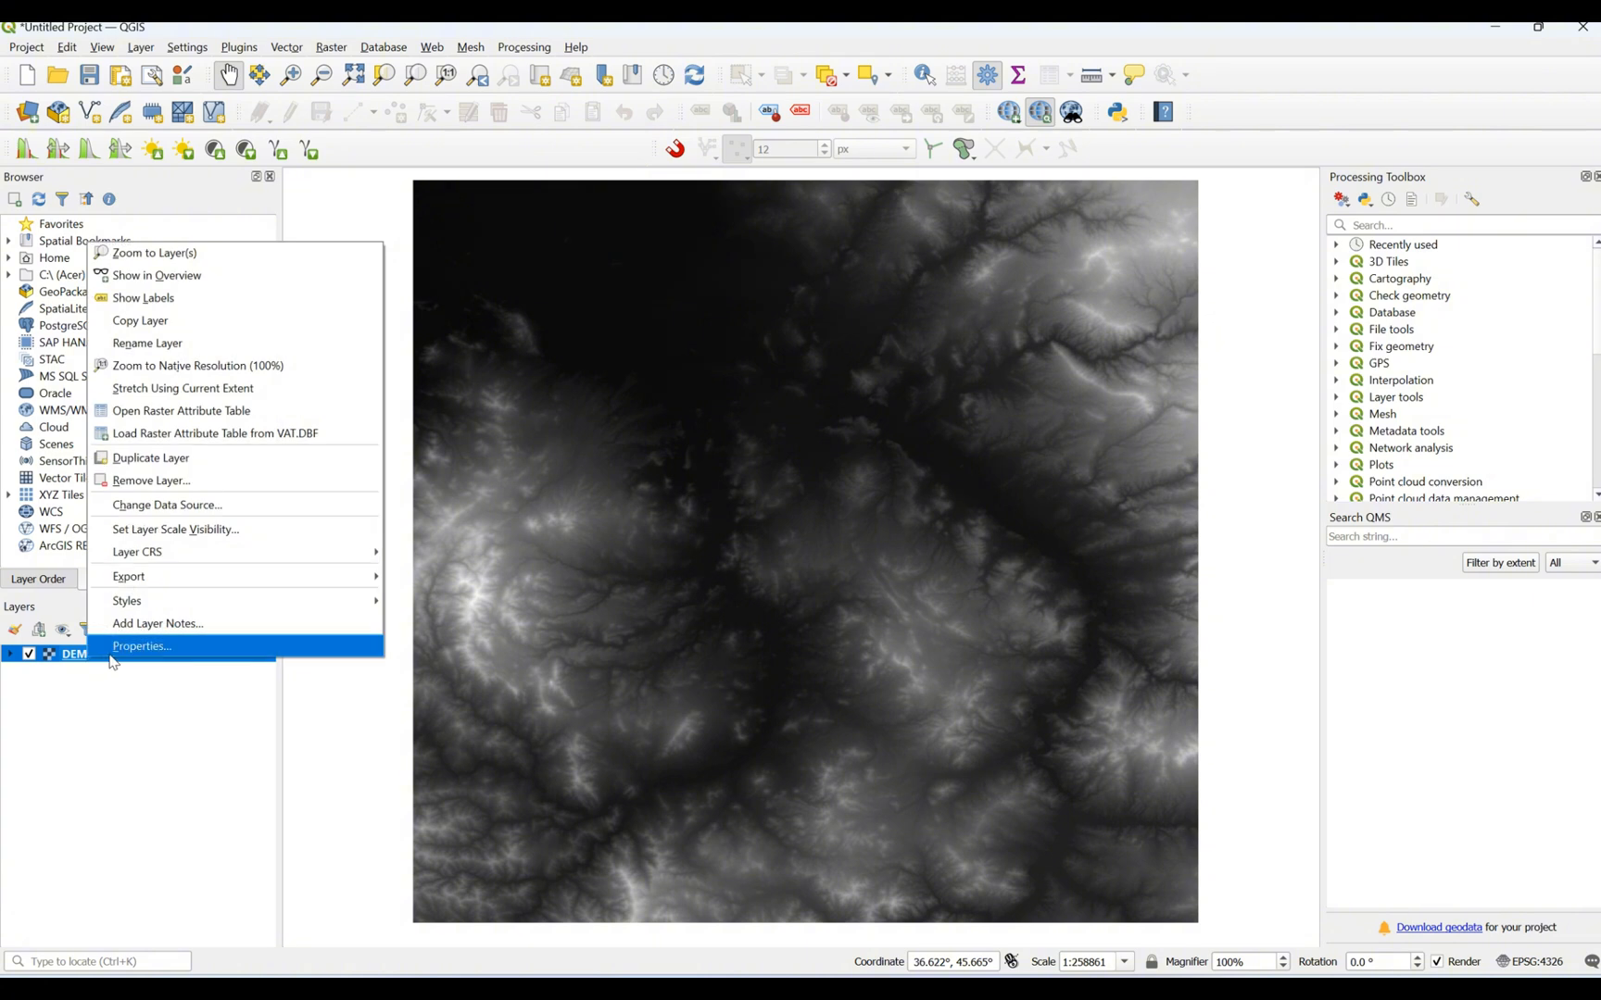
pyautogui.click(110, 653)
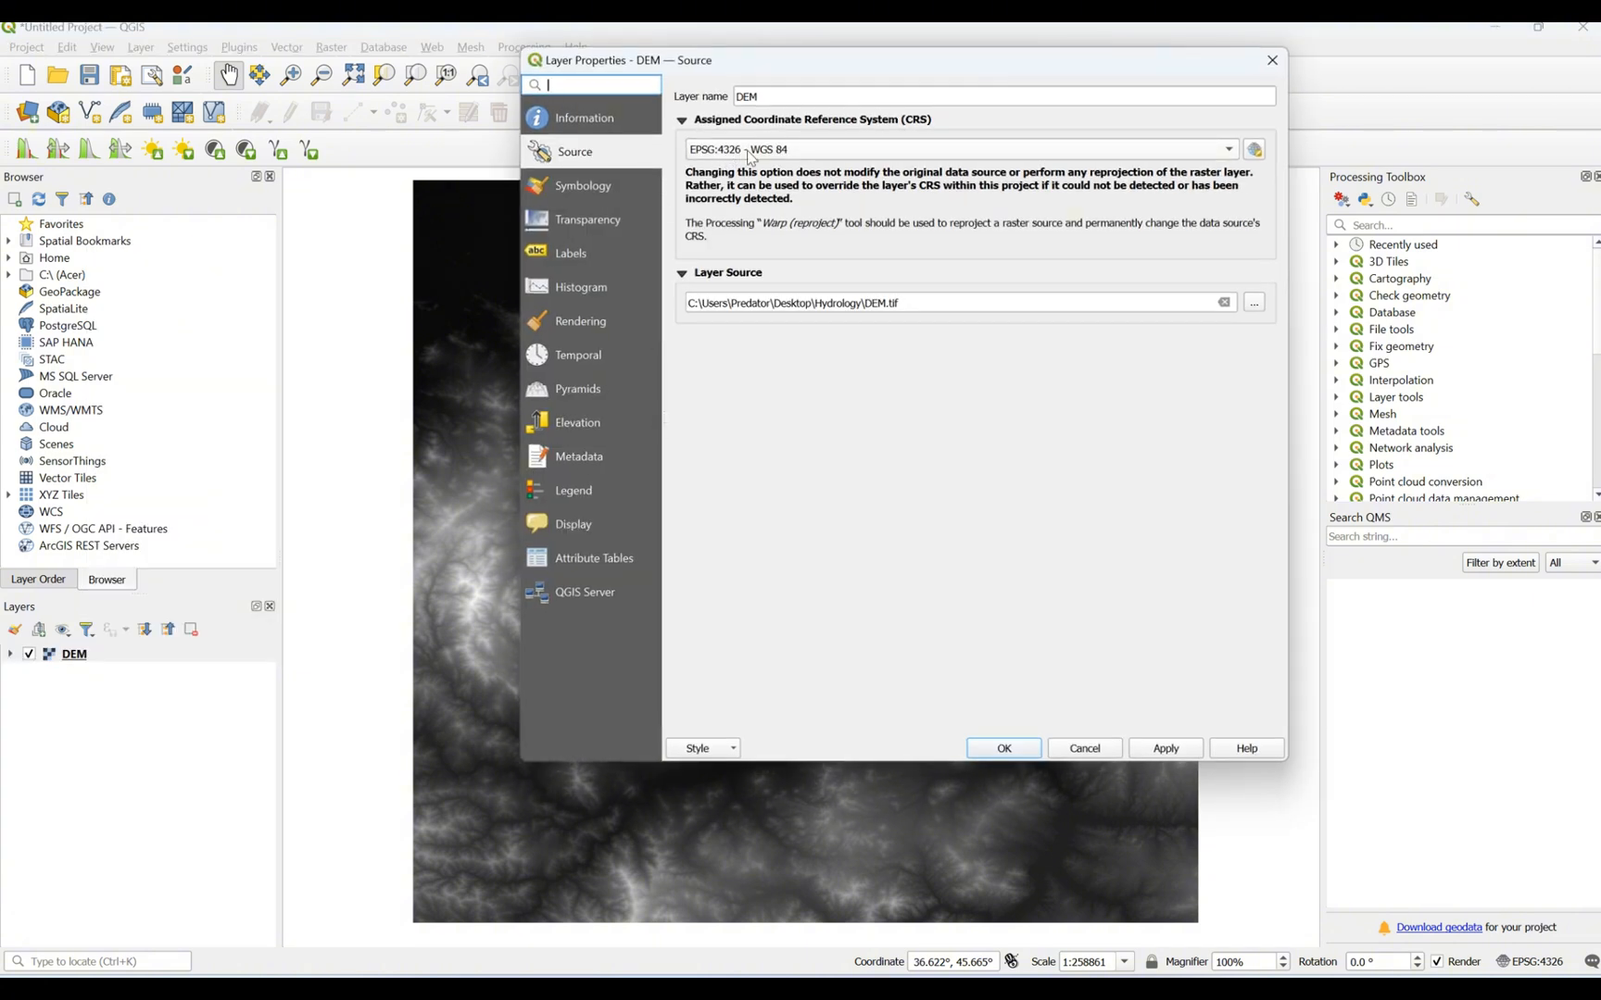
pyautogui.moveTo(751, 157)
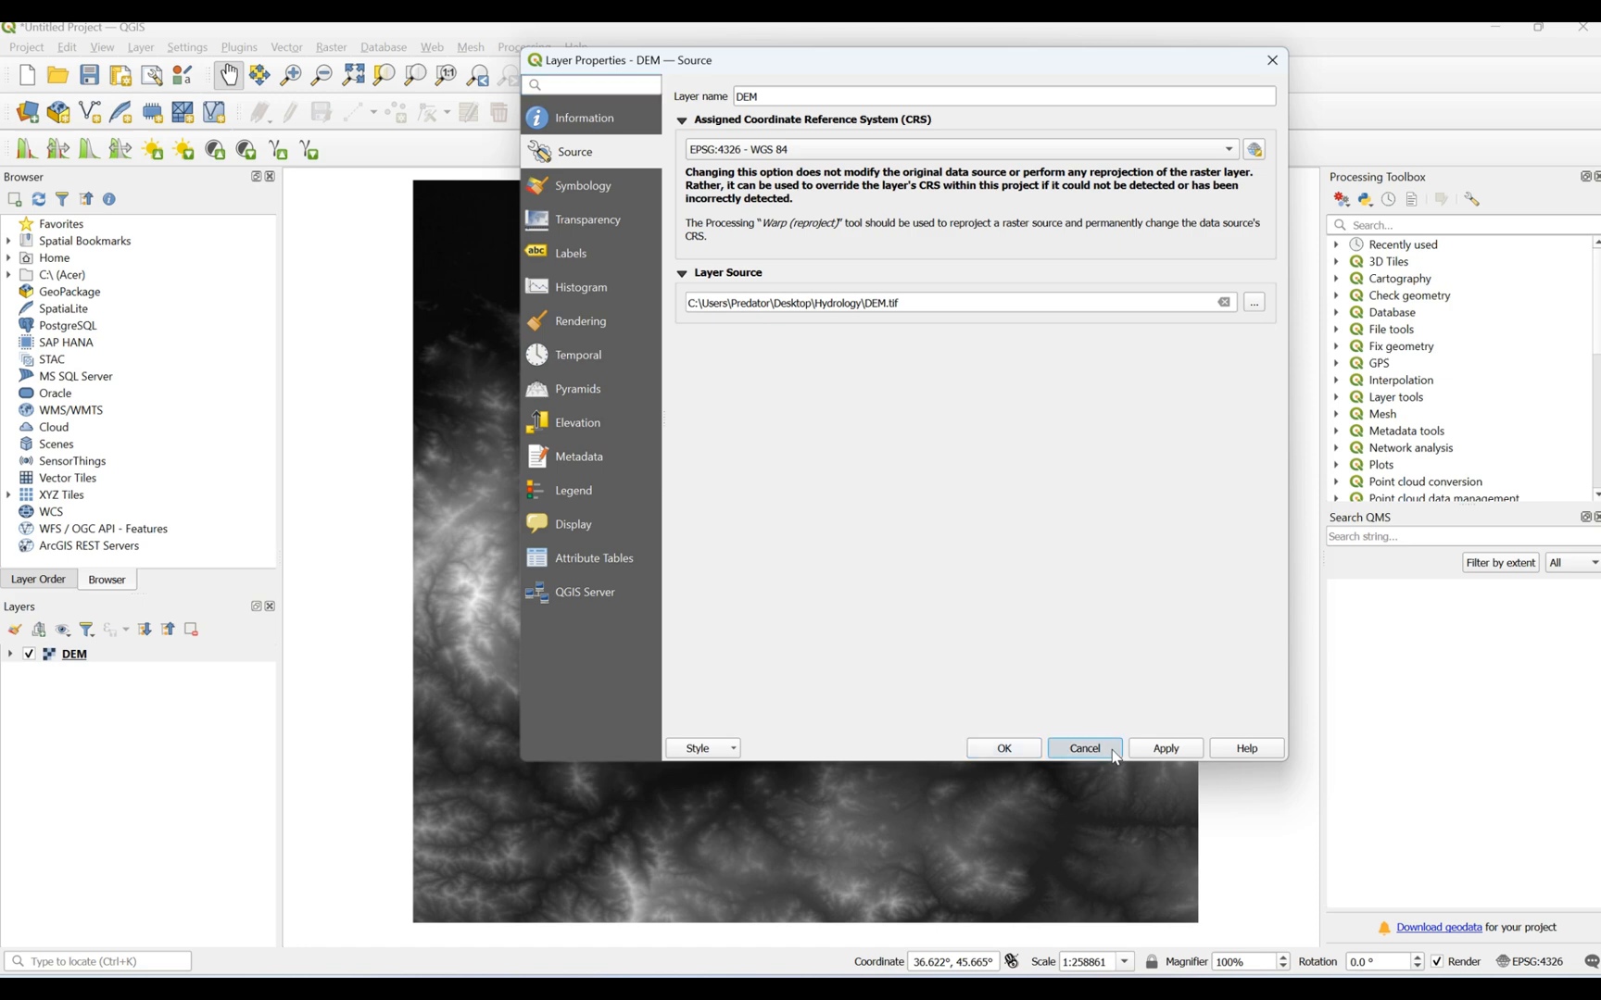
pyautogui.click(1085, 748)
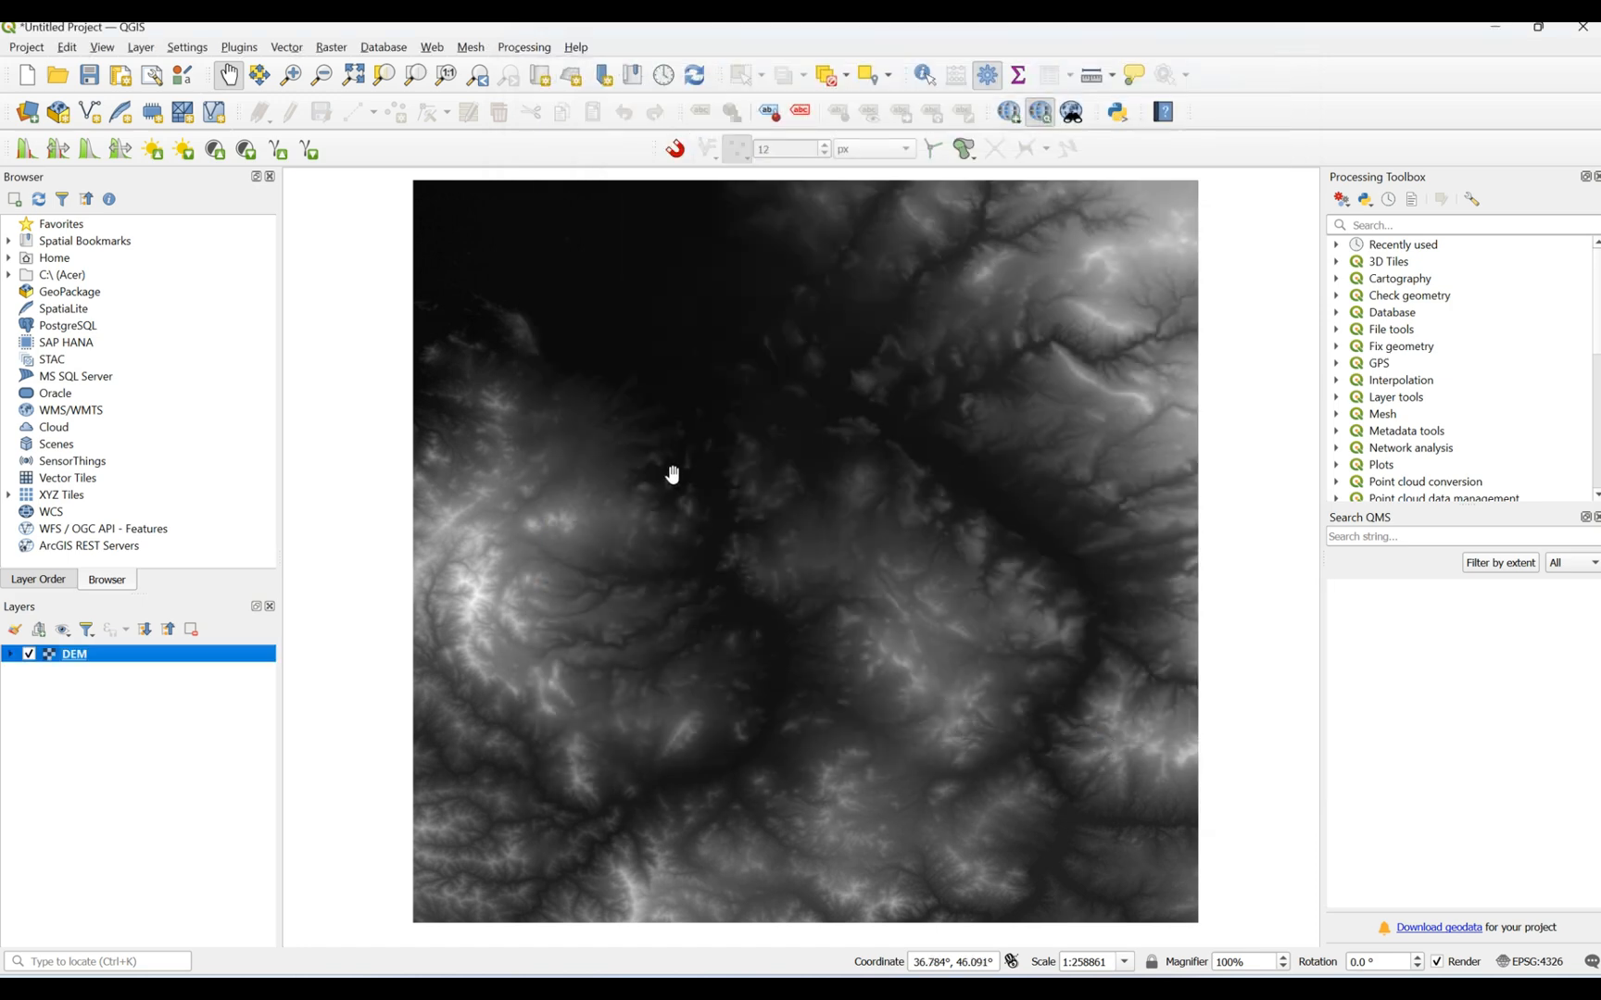
# Set up a Warp reprojection of the DEM with target CRS WGS 84 / UTM zone 38N (EPSG:32638), then close it without running
pyautogui.click(331, 49)
pyautogui.moveTo(371, 118)
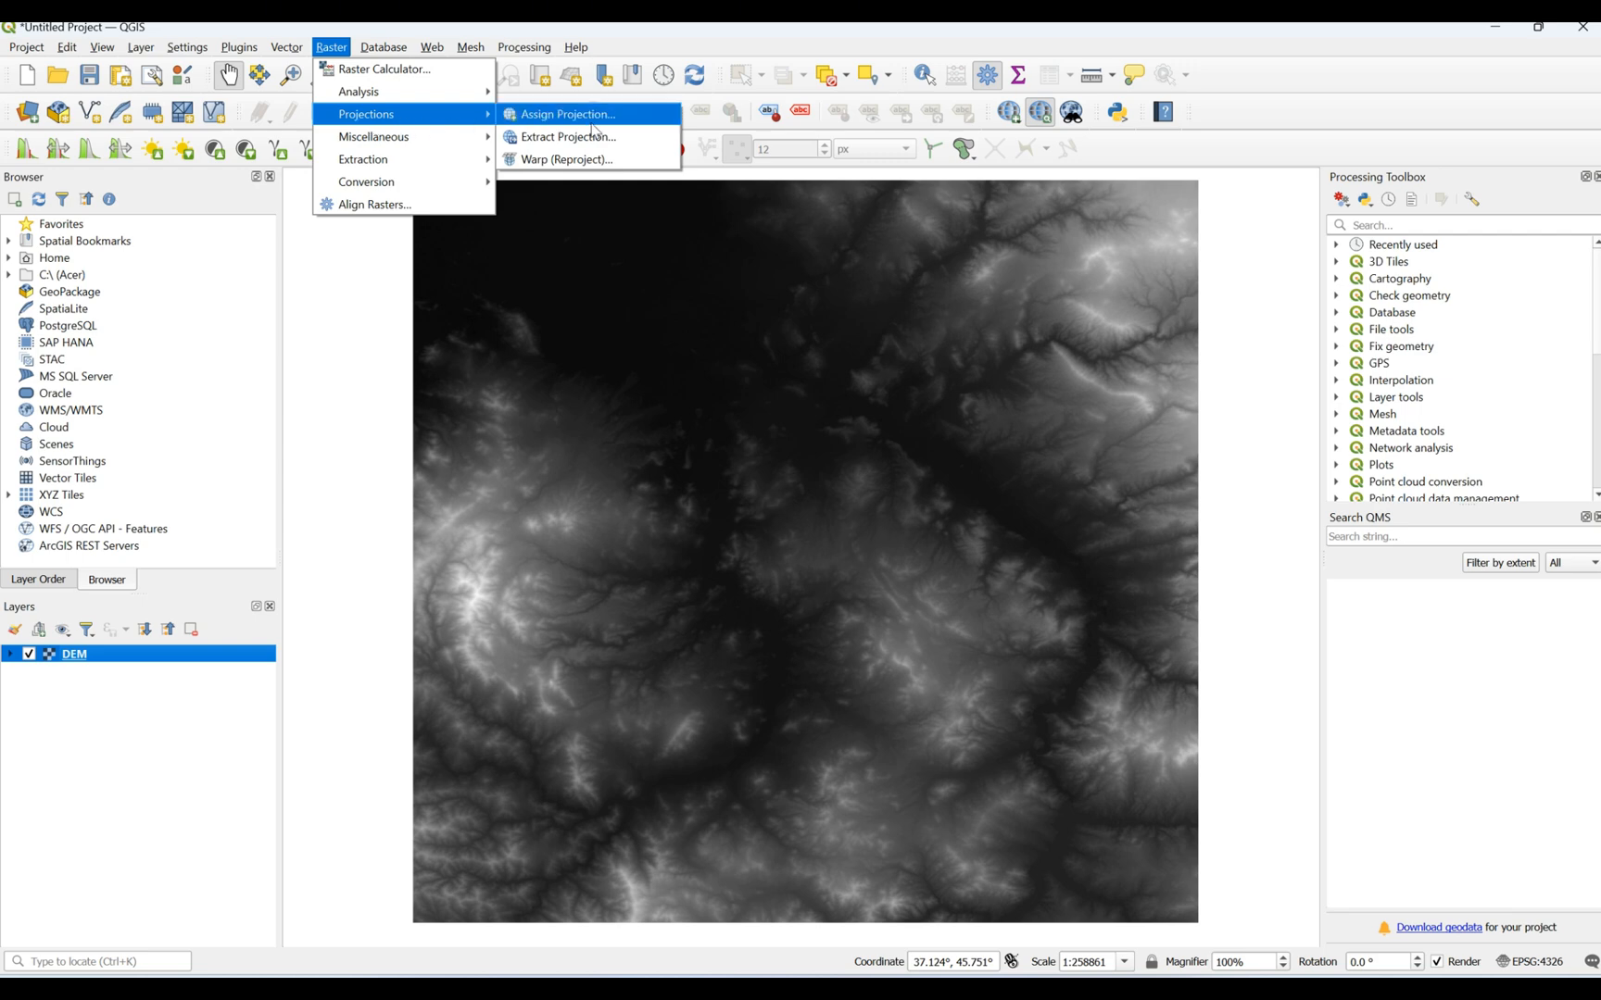
pyautogui.click(557, 162)
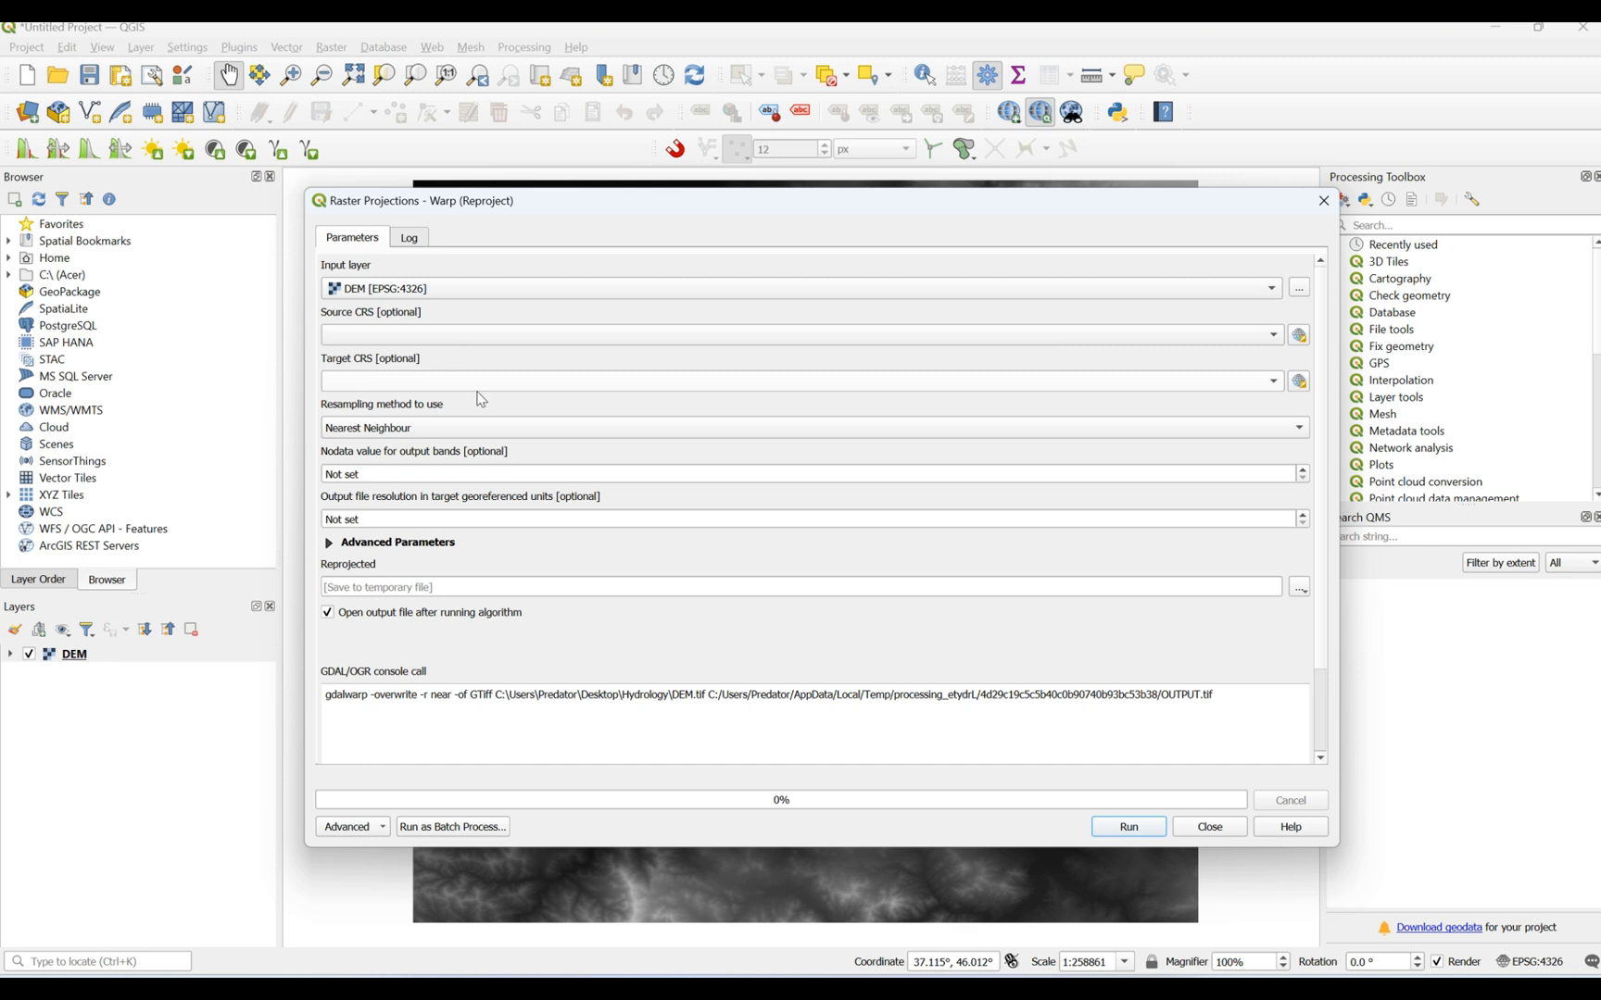
pyautogui.click(1298, 383)
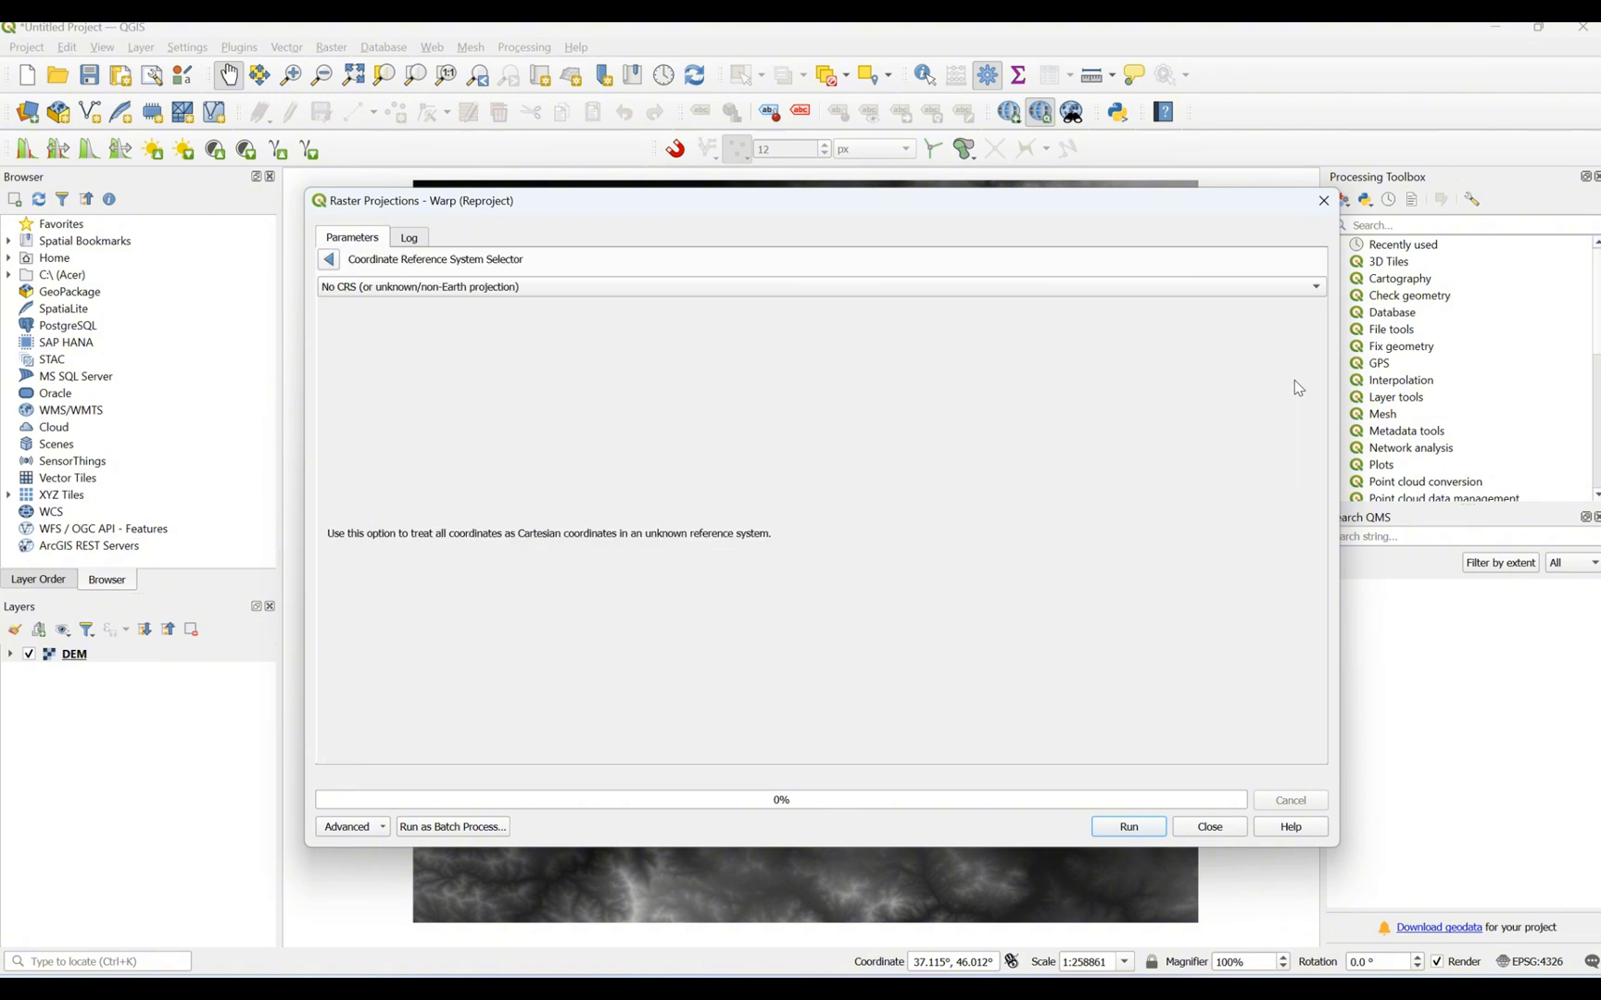
pyautogui.click(415, 287)
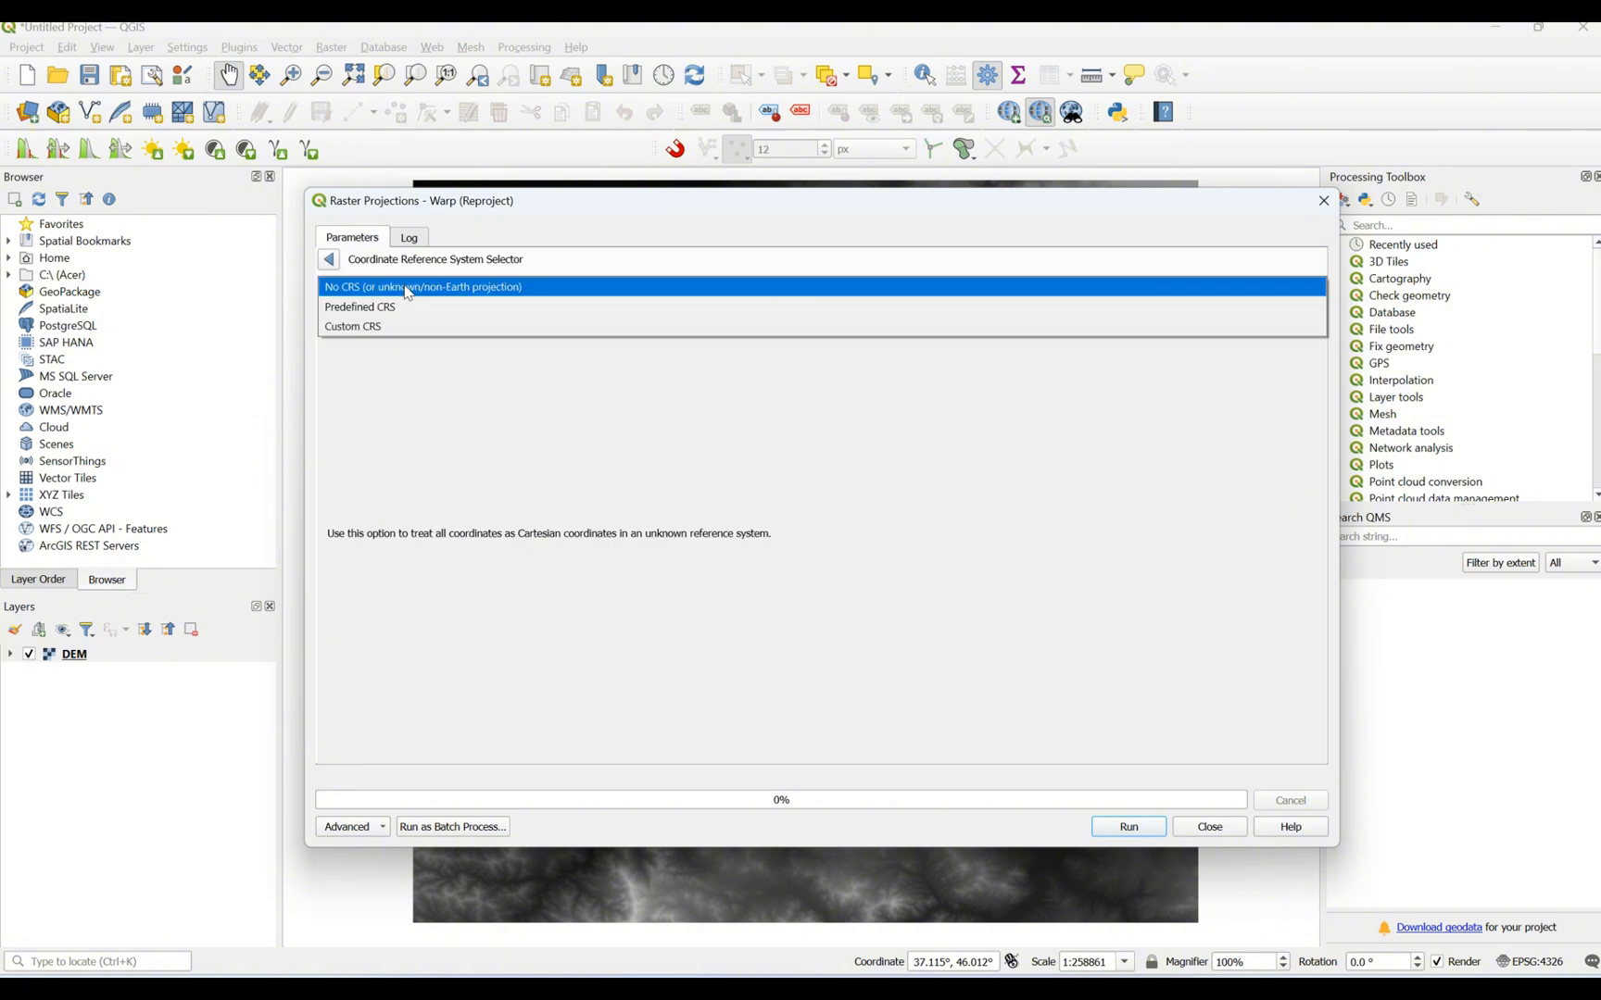
pyautogui.click(424, 307)
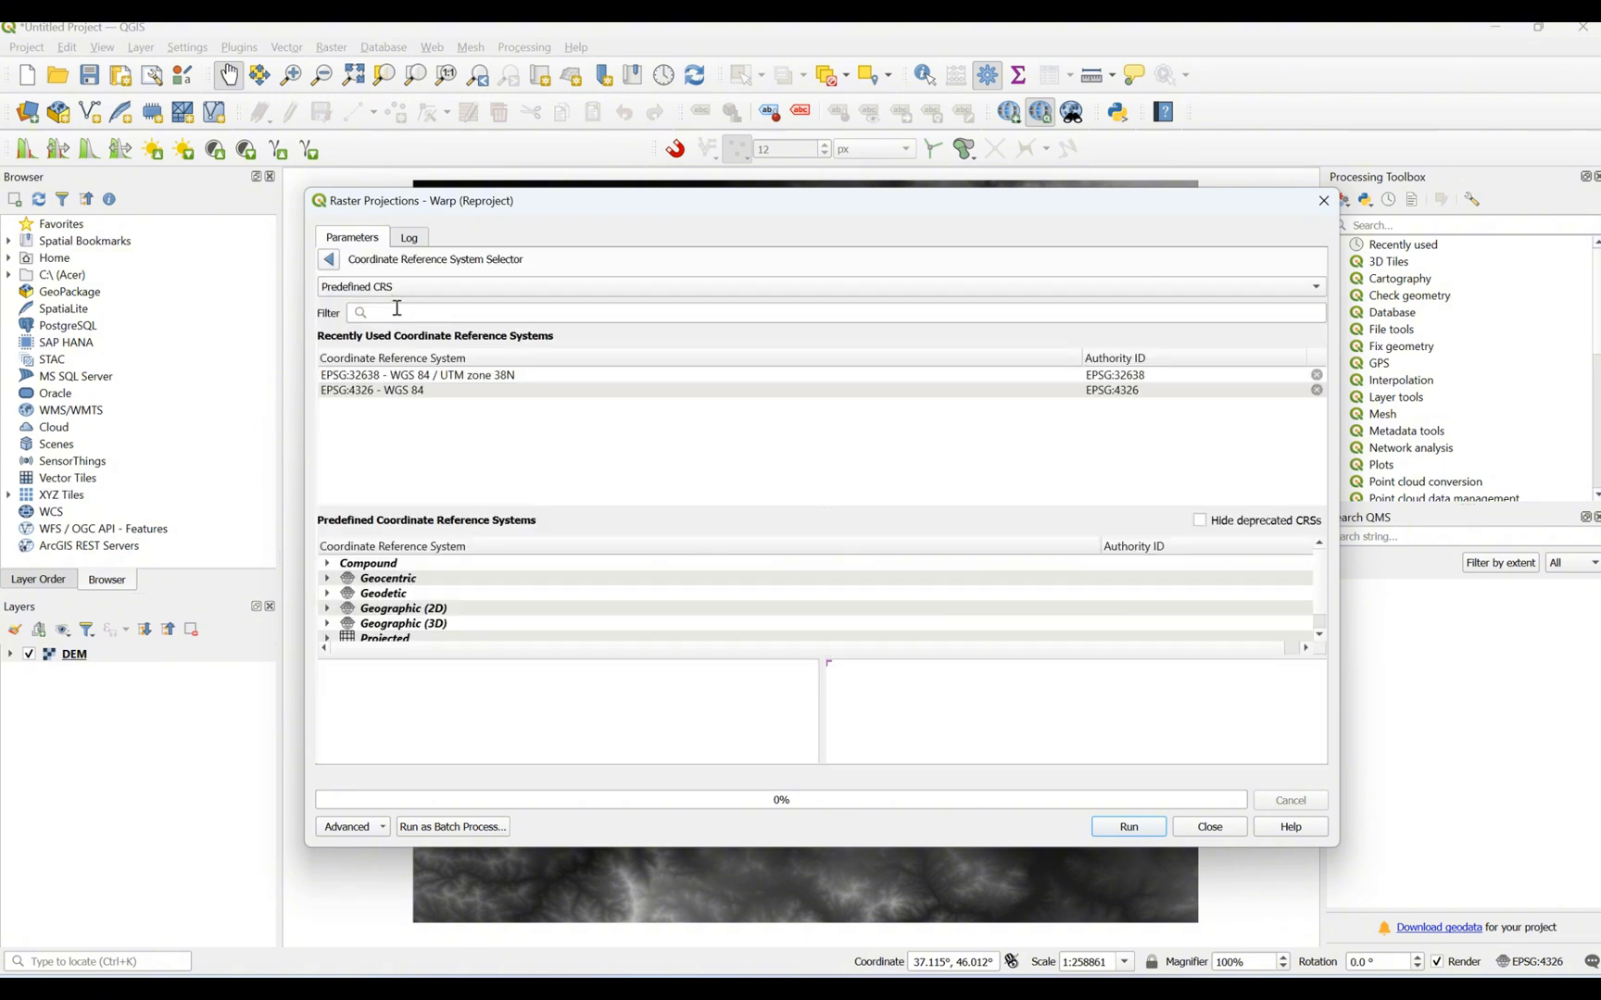
pyautogui.click(398, 311)
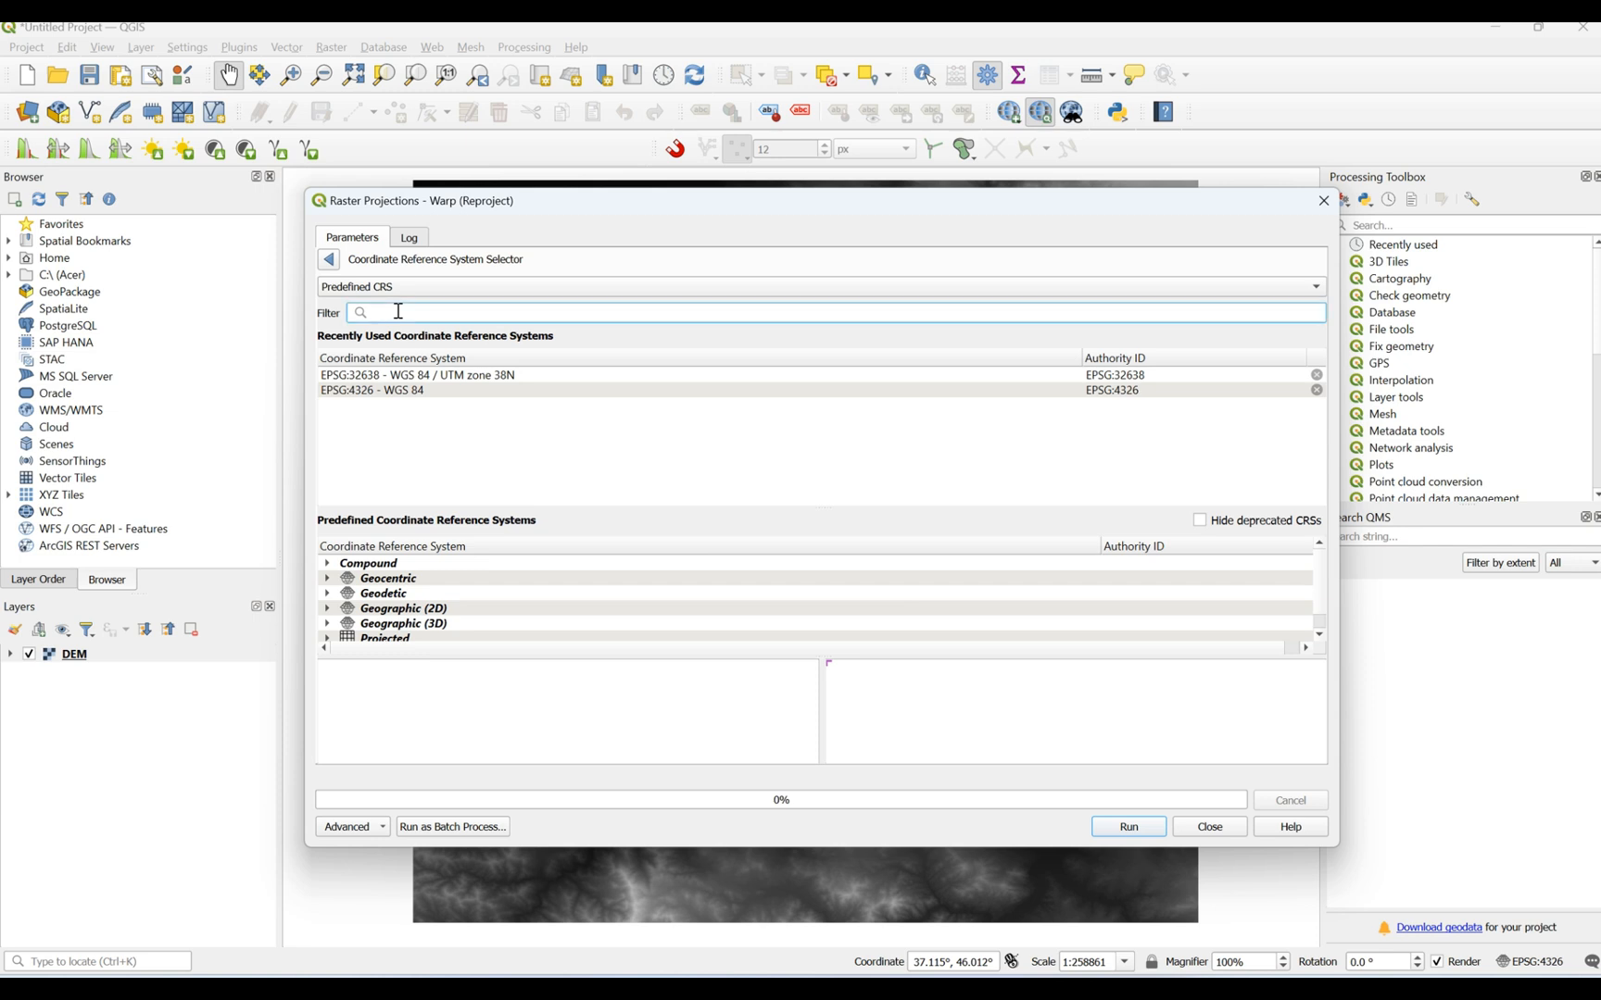
pyautogui.write('38')
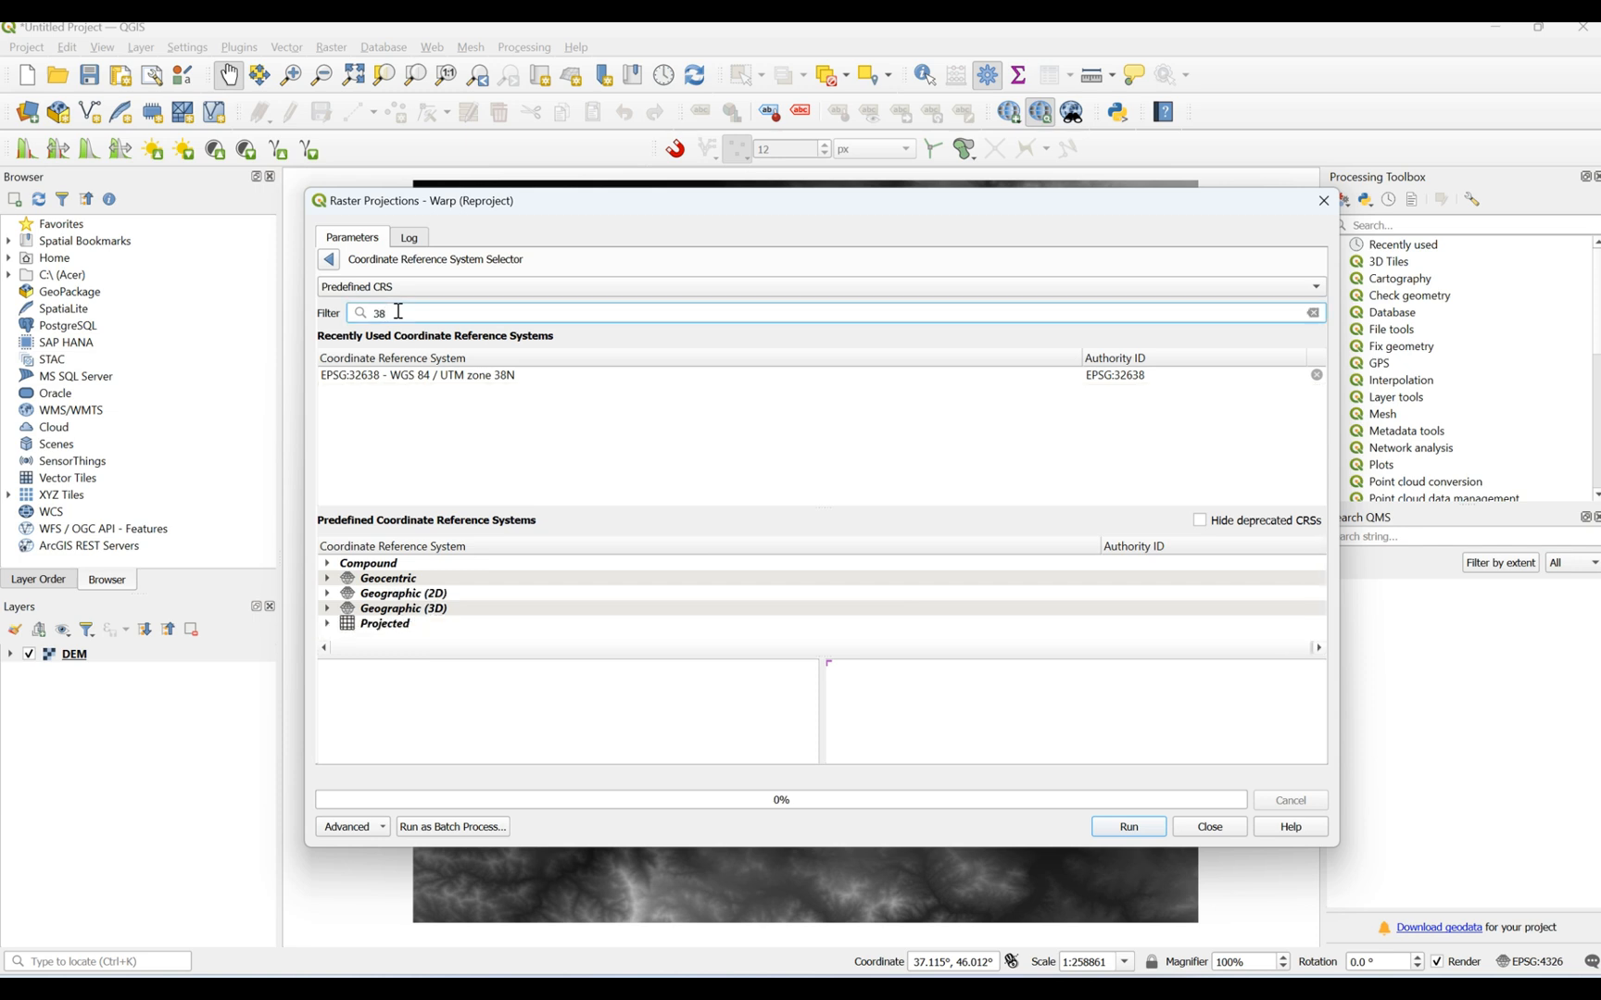
pyautogui.write('n')
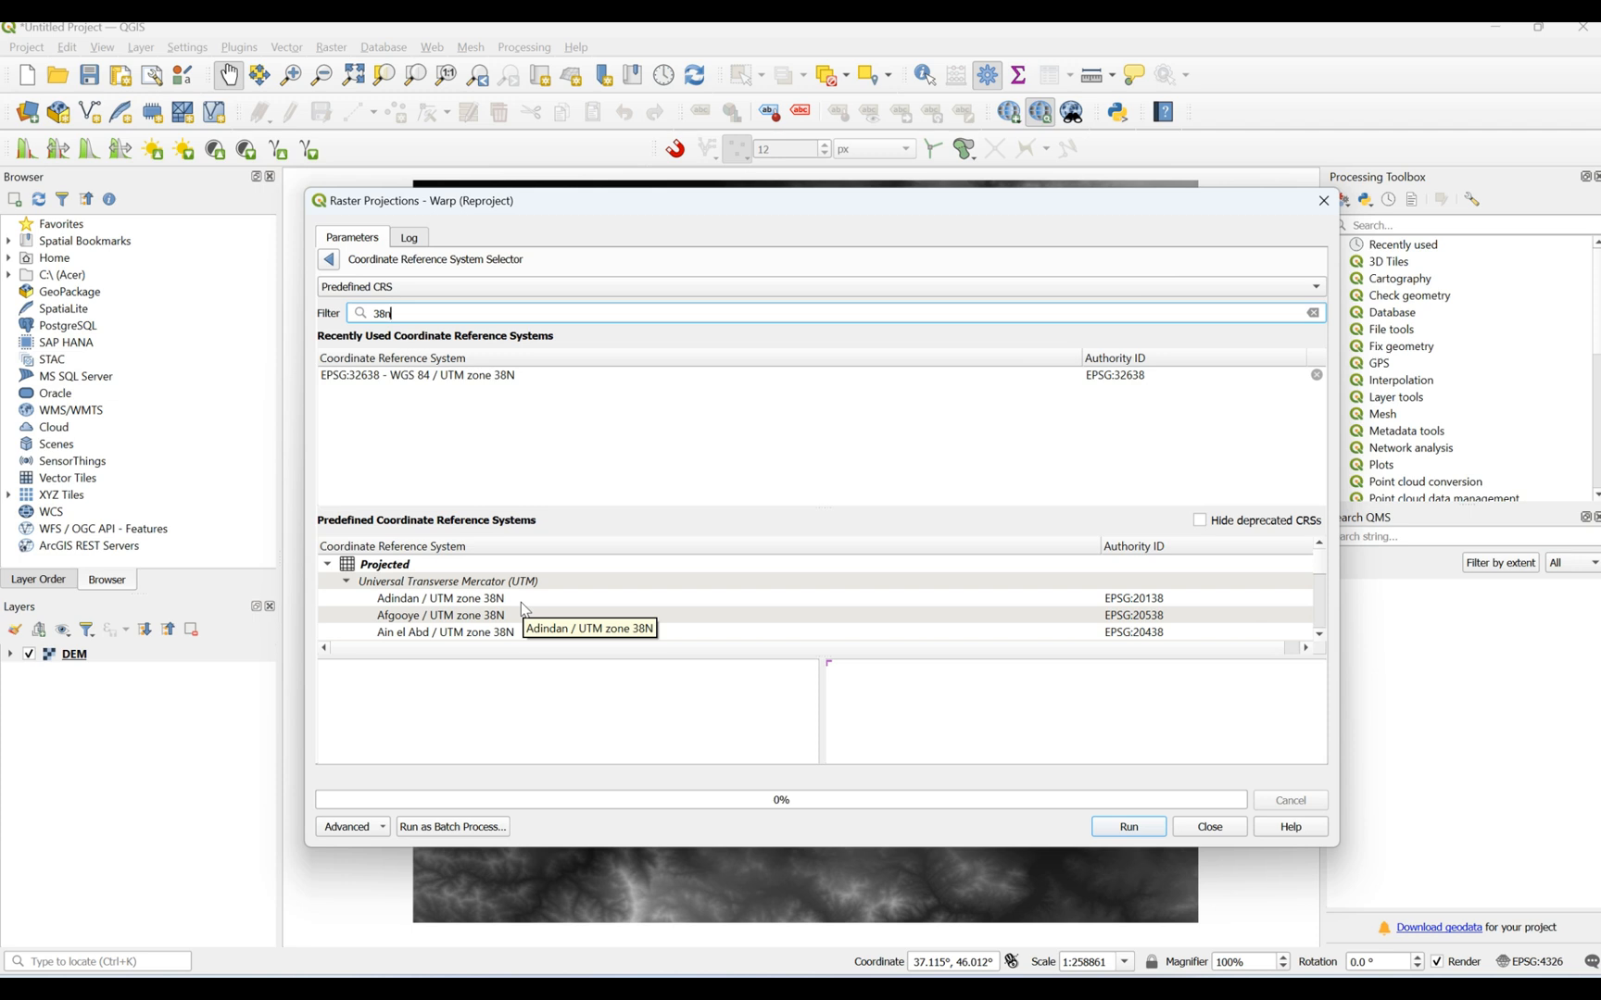
pyautogui.scroll(-6, 523, 609)
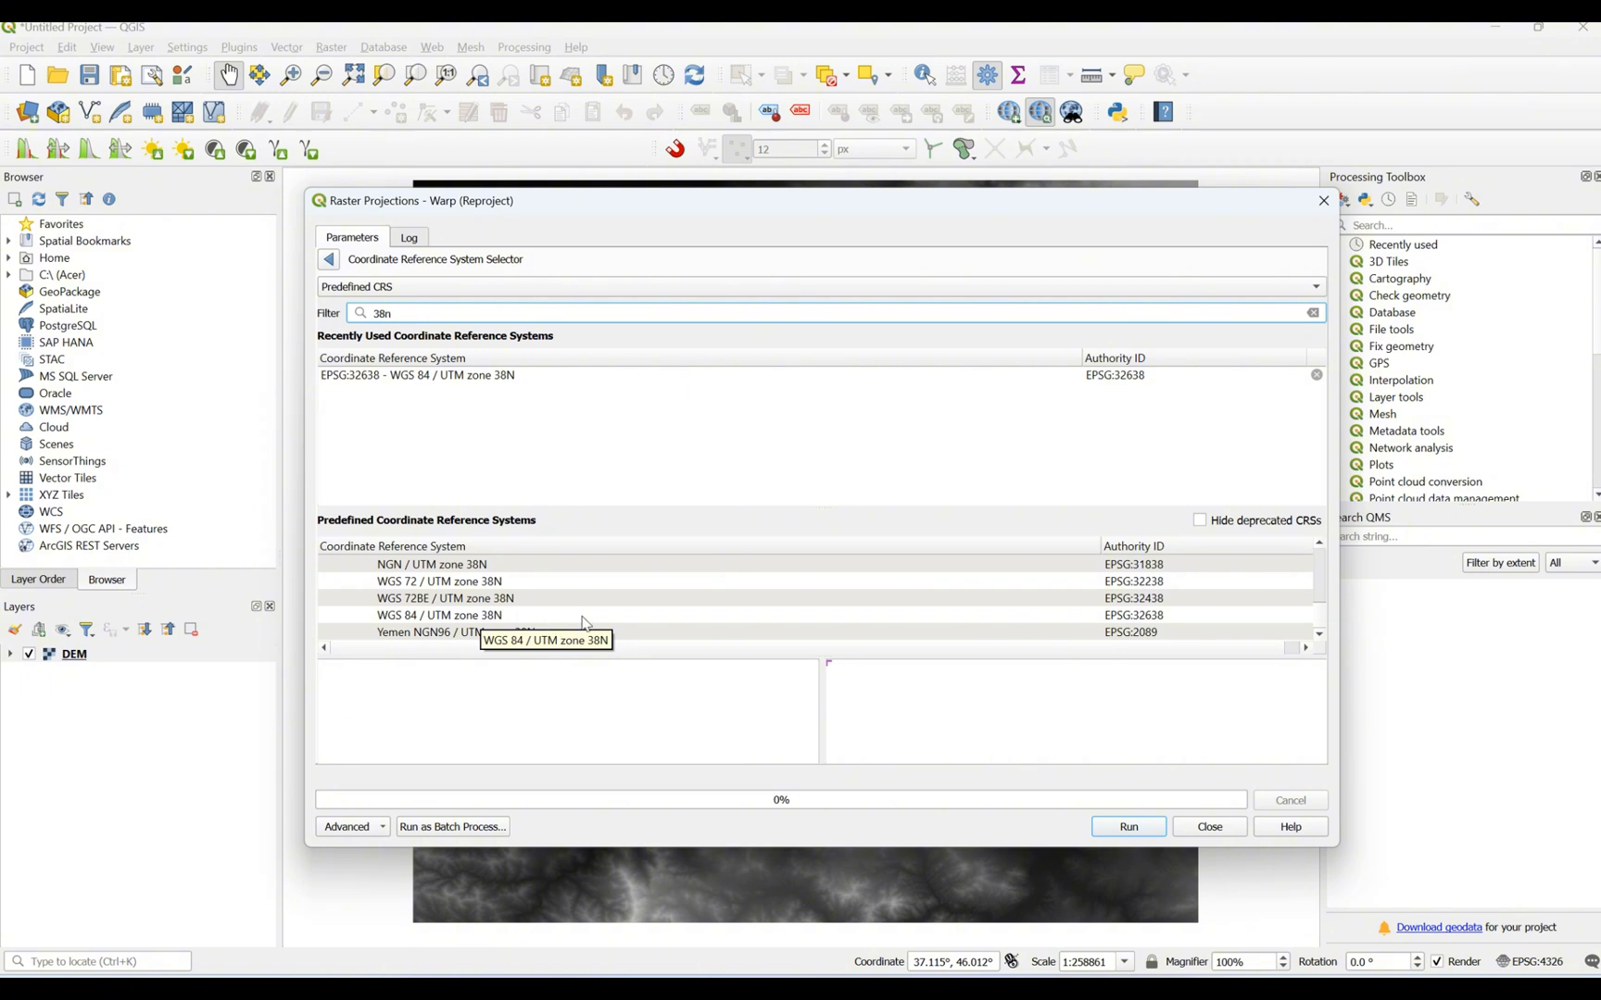
pyautogui.click(501, 618)
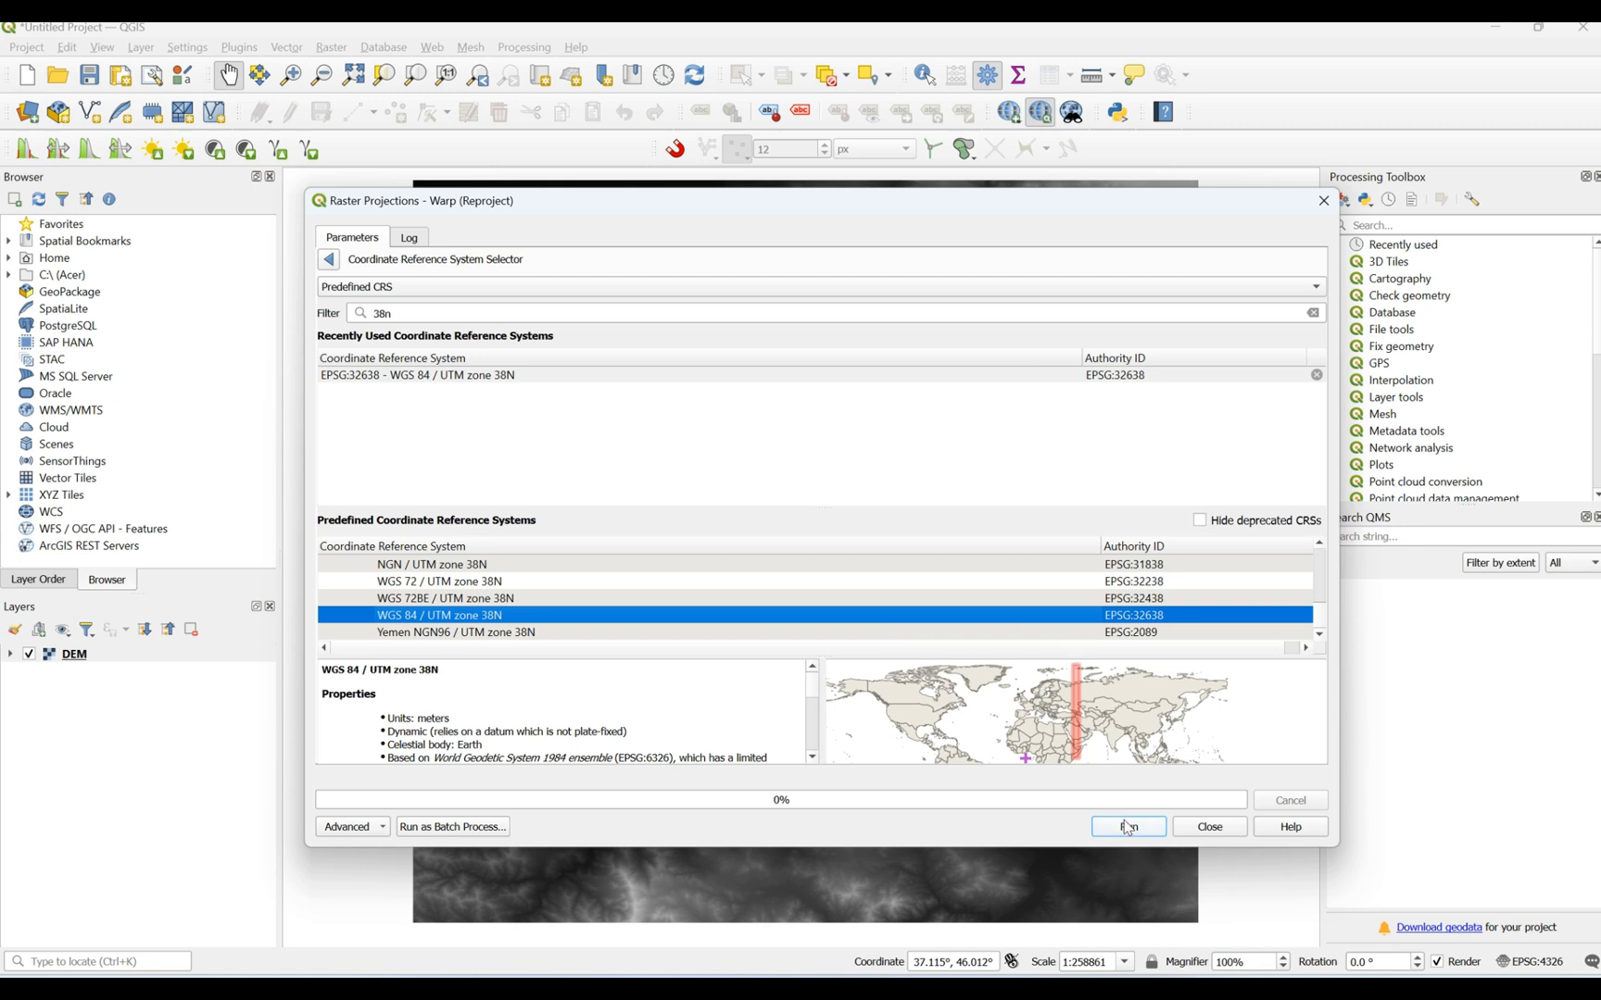
pyautogui.click(1209, 828)
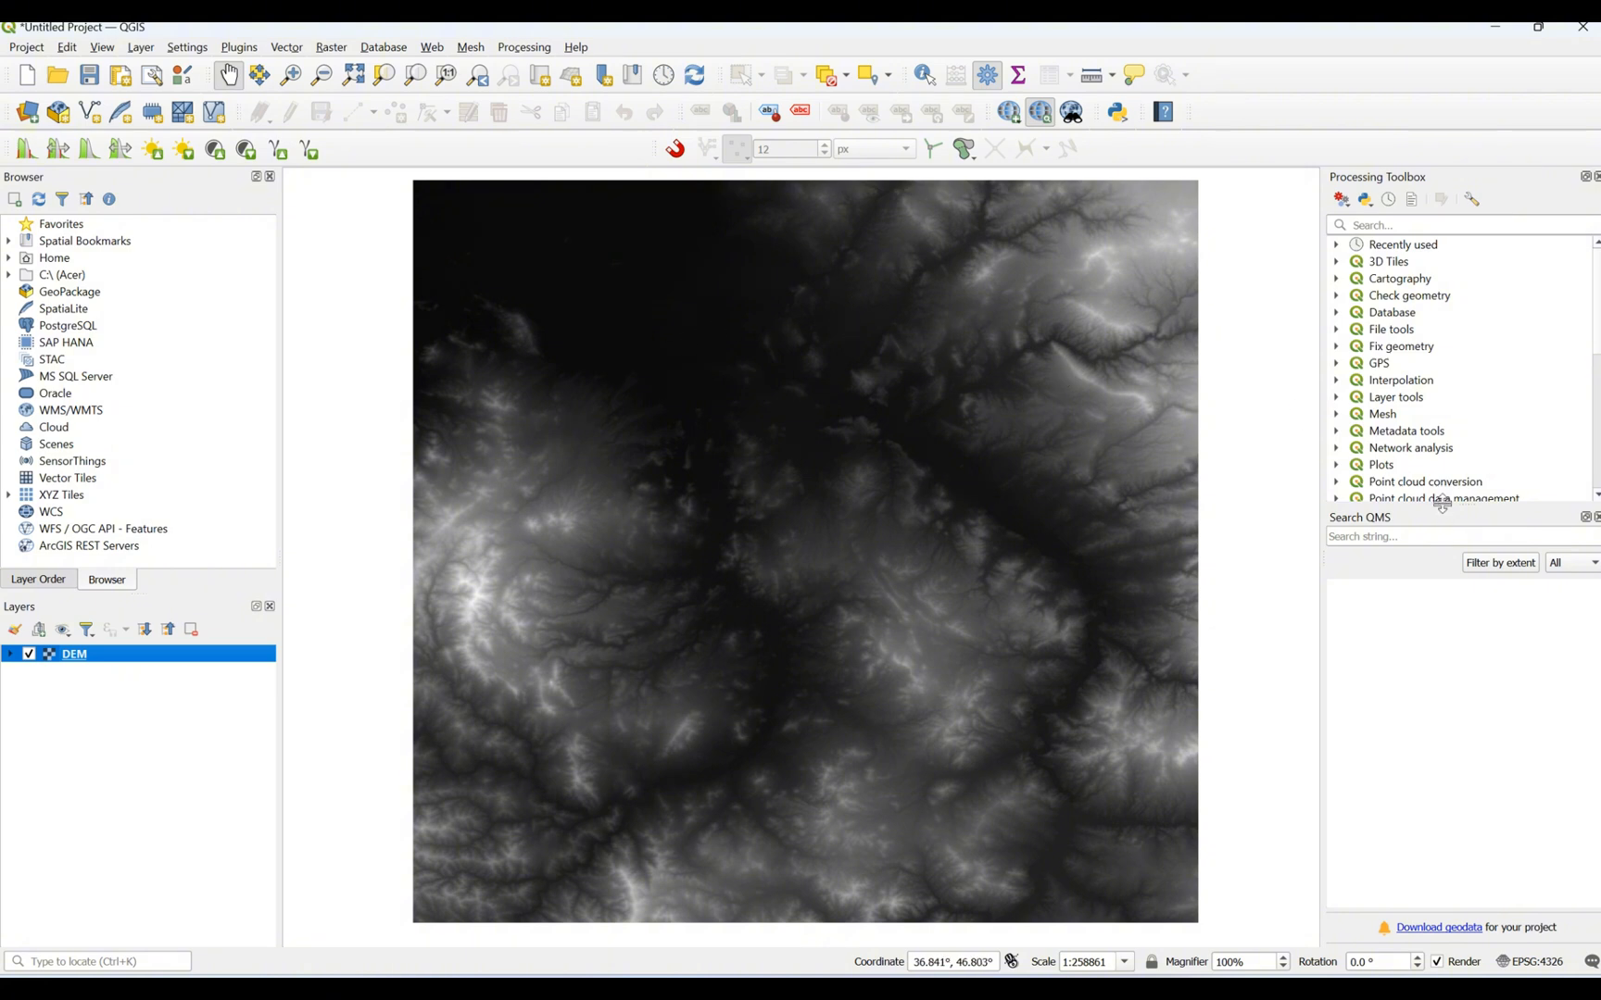
# Enlarge the Processing Toolbox and open the Hillshade tool from the GDAL raster analysis group
pyautogui.moveTo(1441, 504); pyautogui.dragTo(1493, 771)
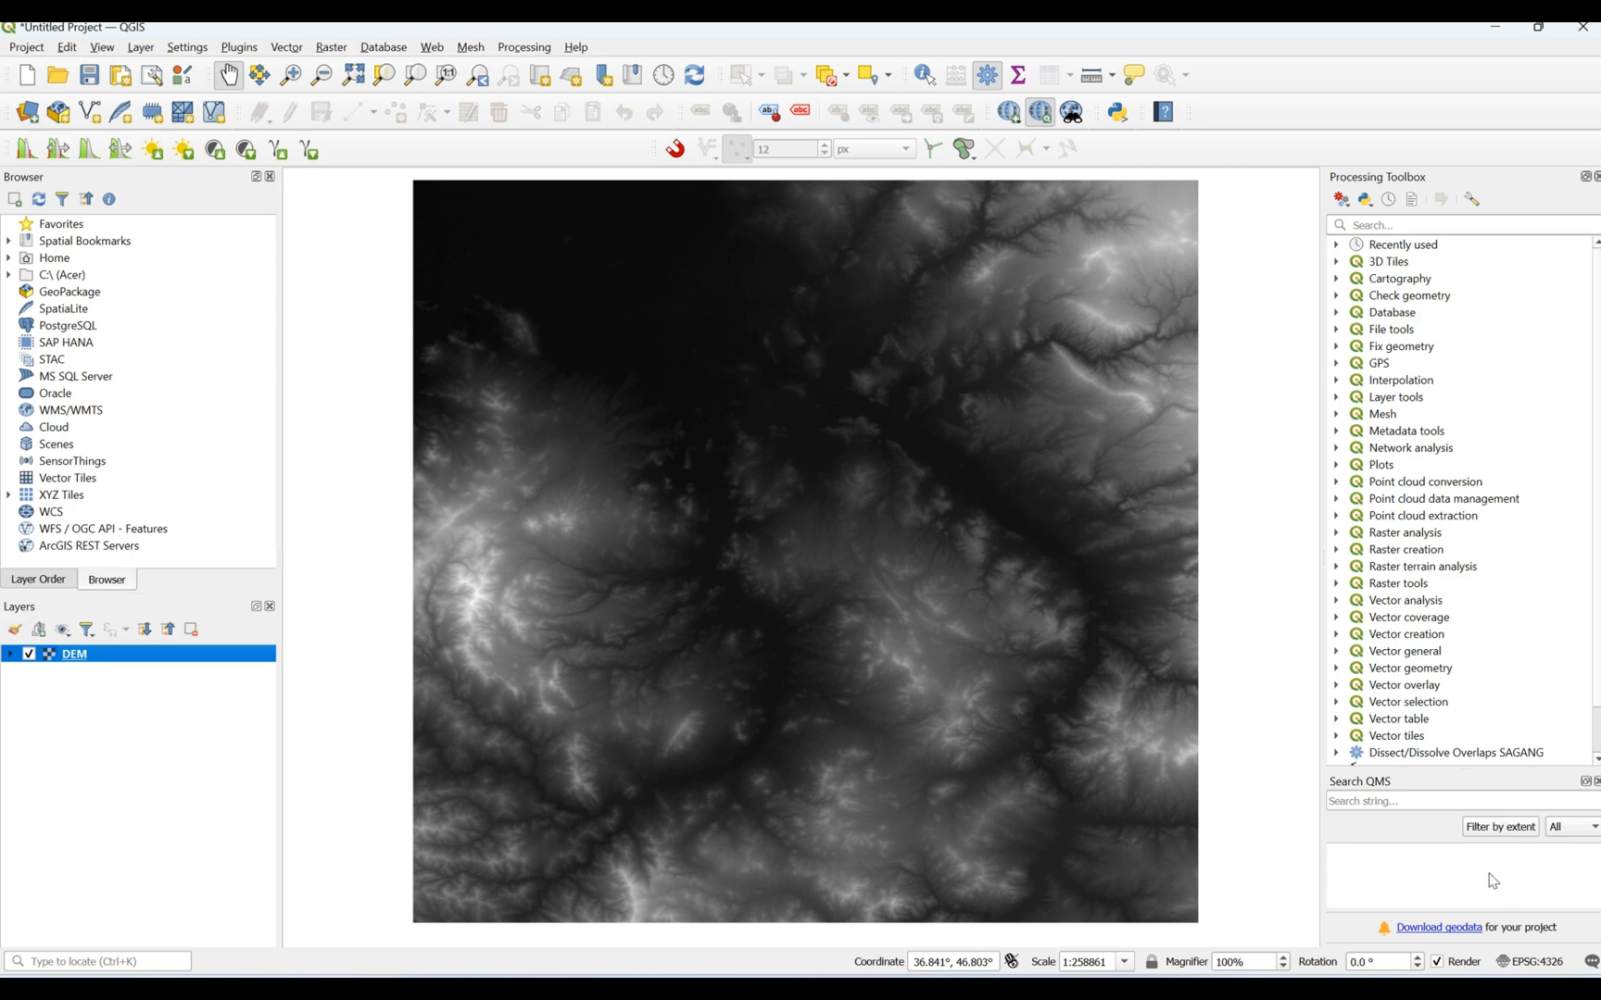
pyautogui.scroll(-1, 1427, 632)
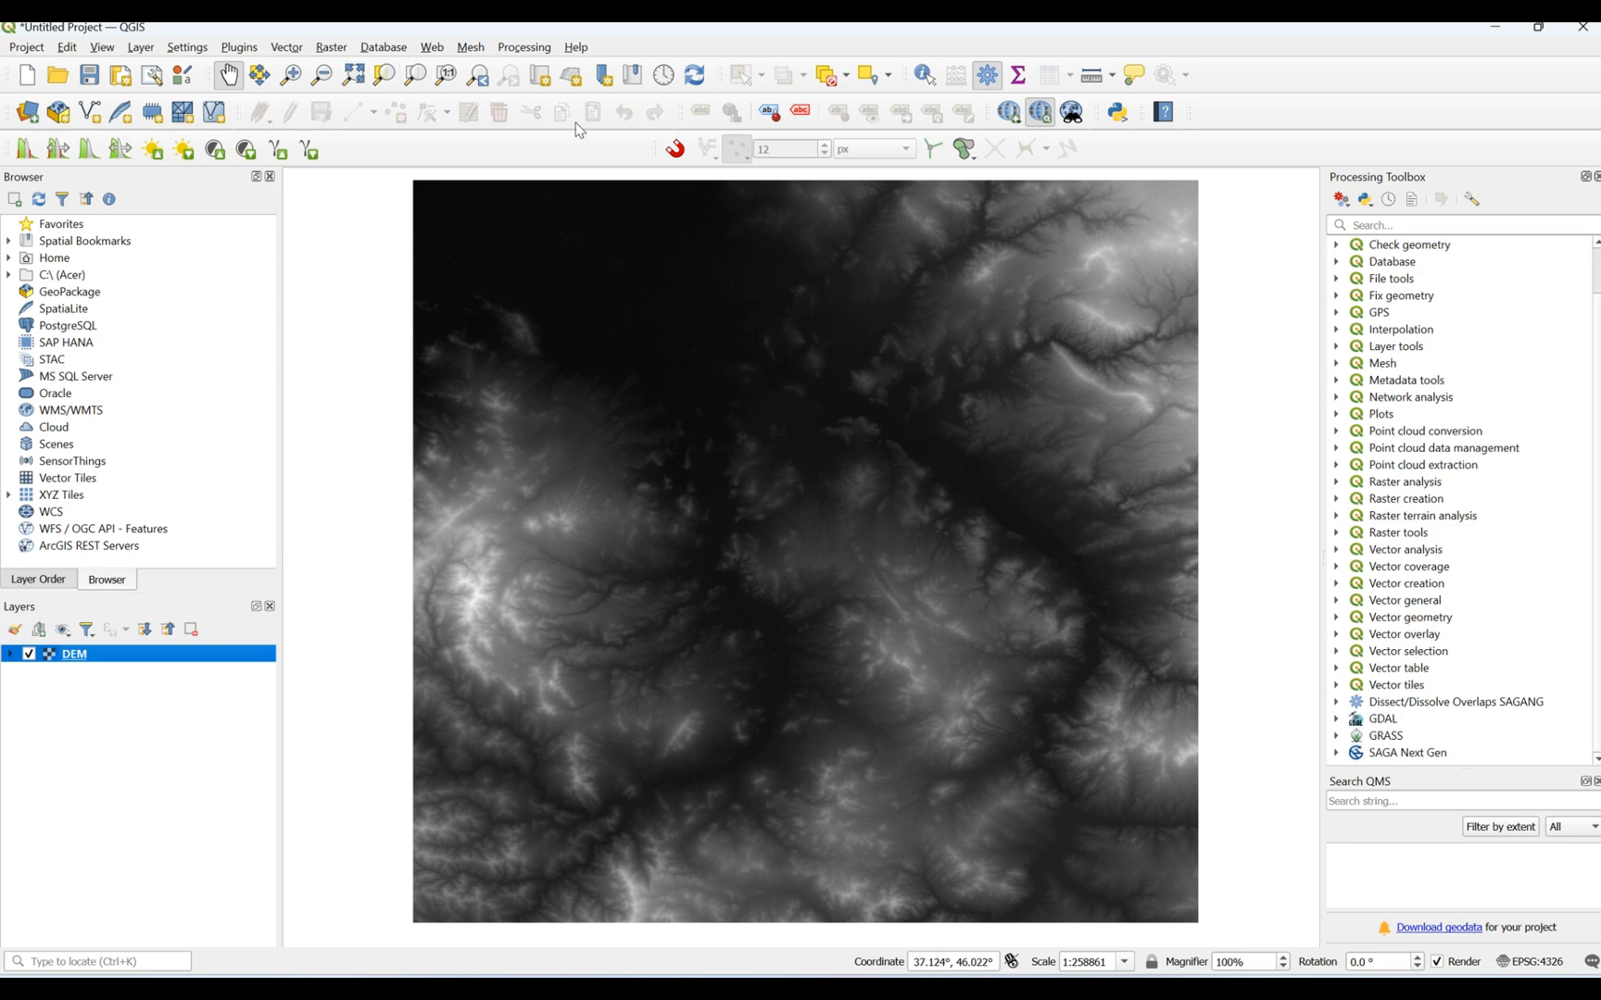
pyautogui.click(1335, 720)
pyautogui.scroll(-3, 1470, 671)
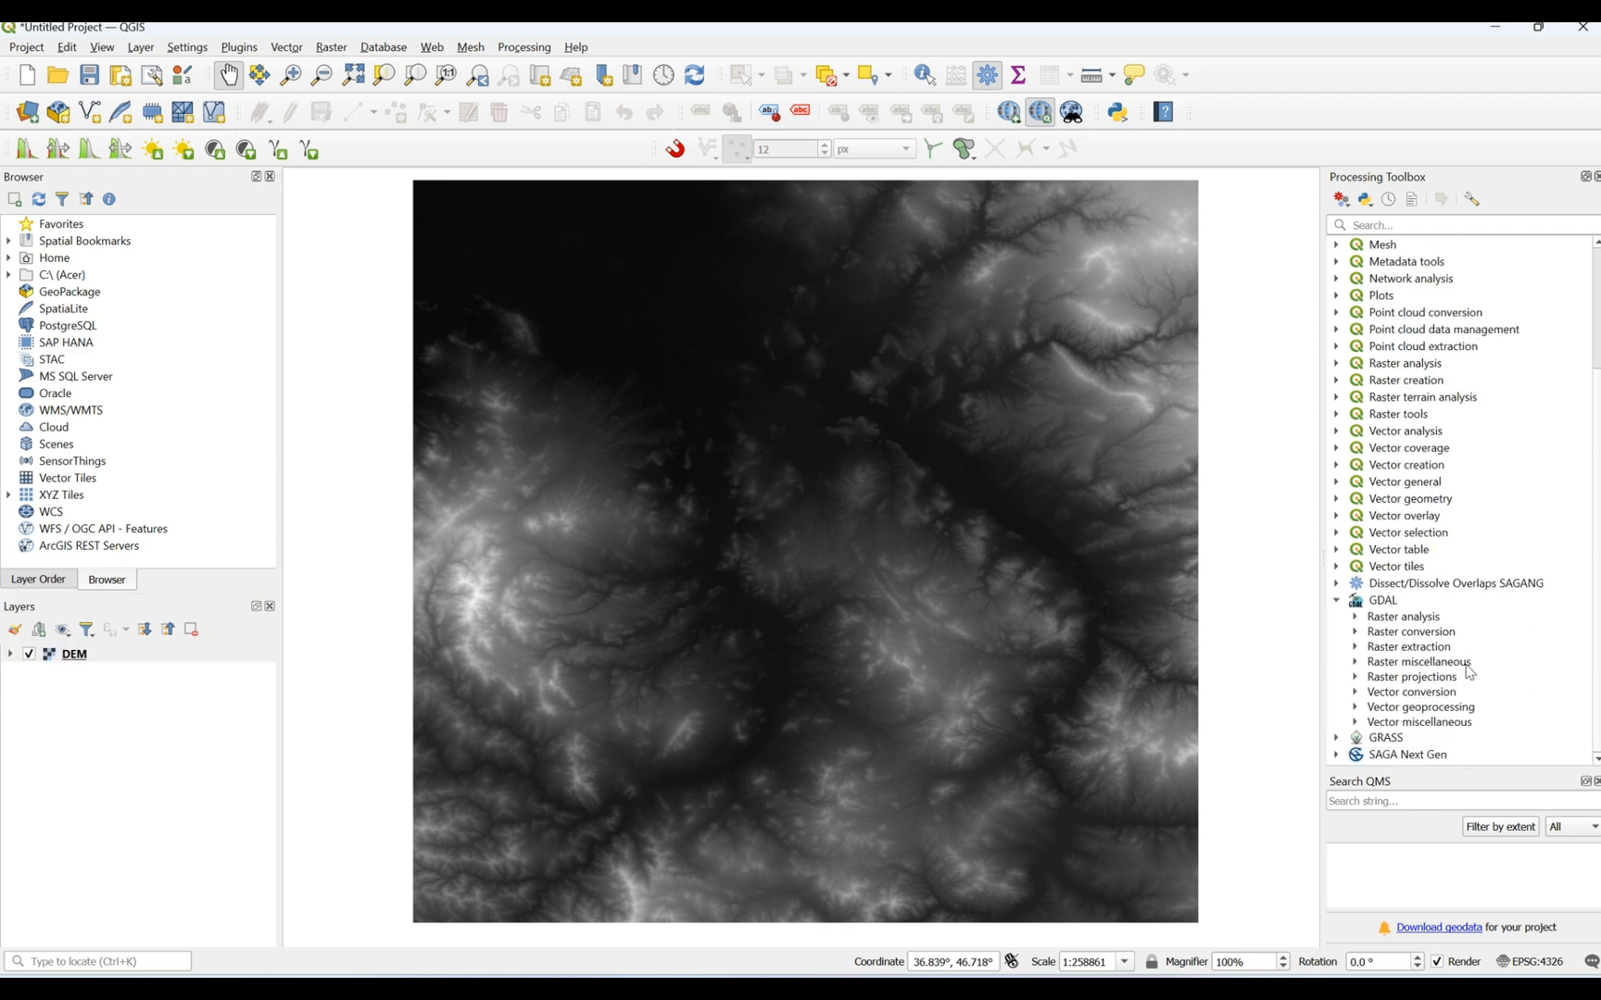
pyautogui.click(1356, 618)
pyautogui.scroll(-2, 1363, 627)
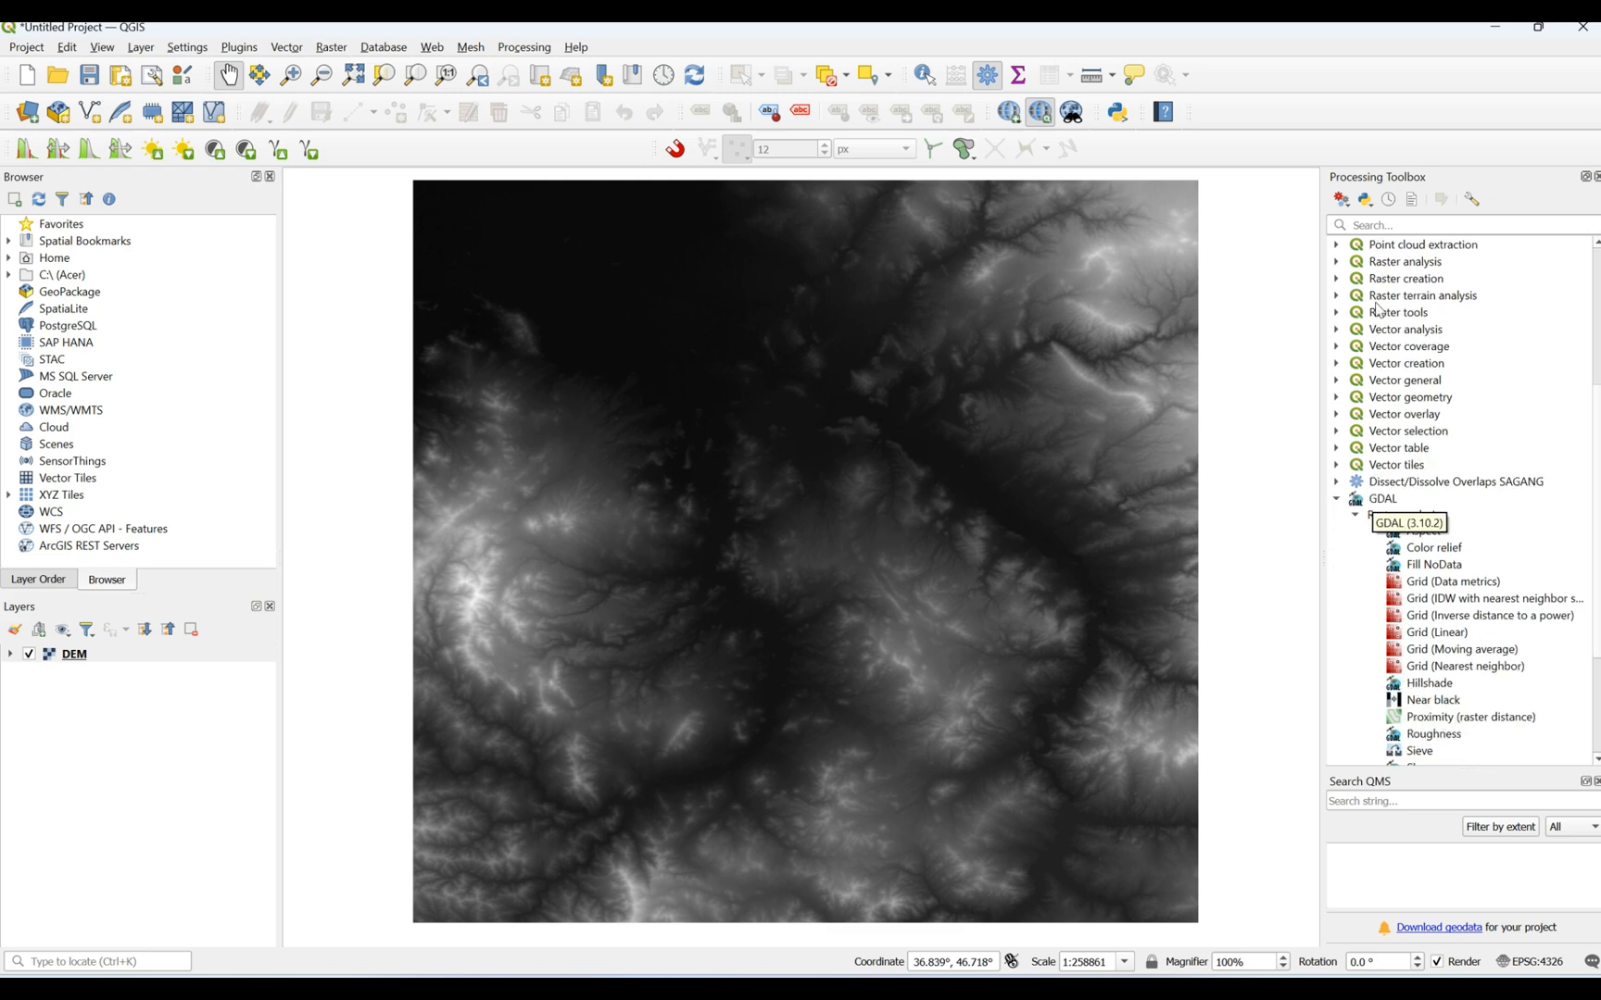
pyautogui.click(531, 48)
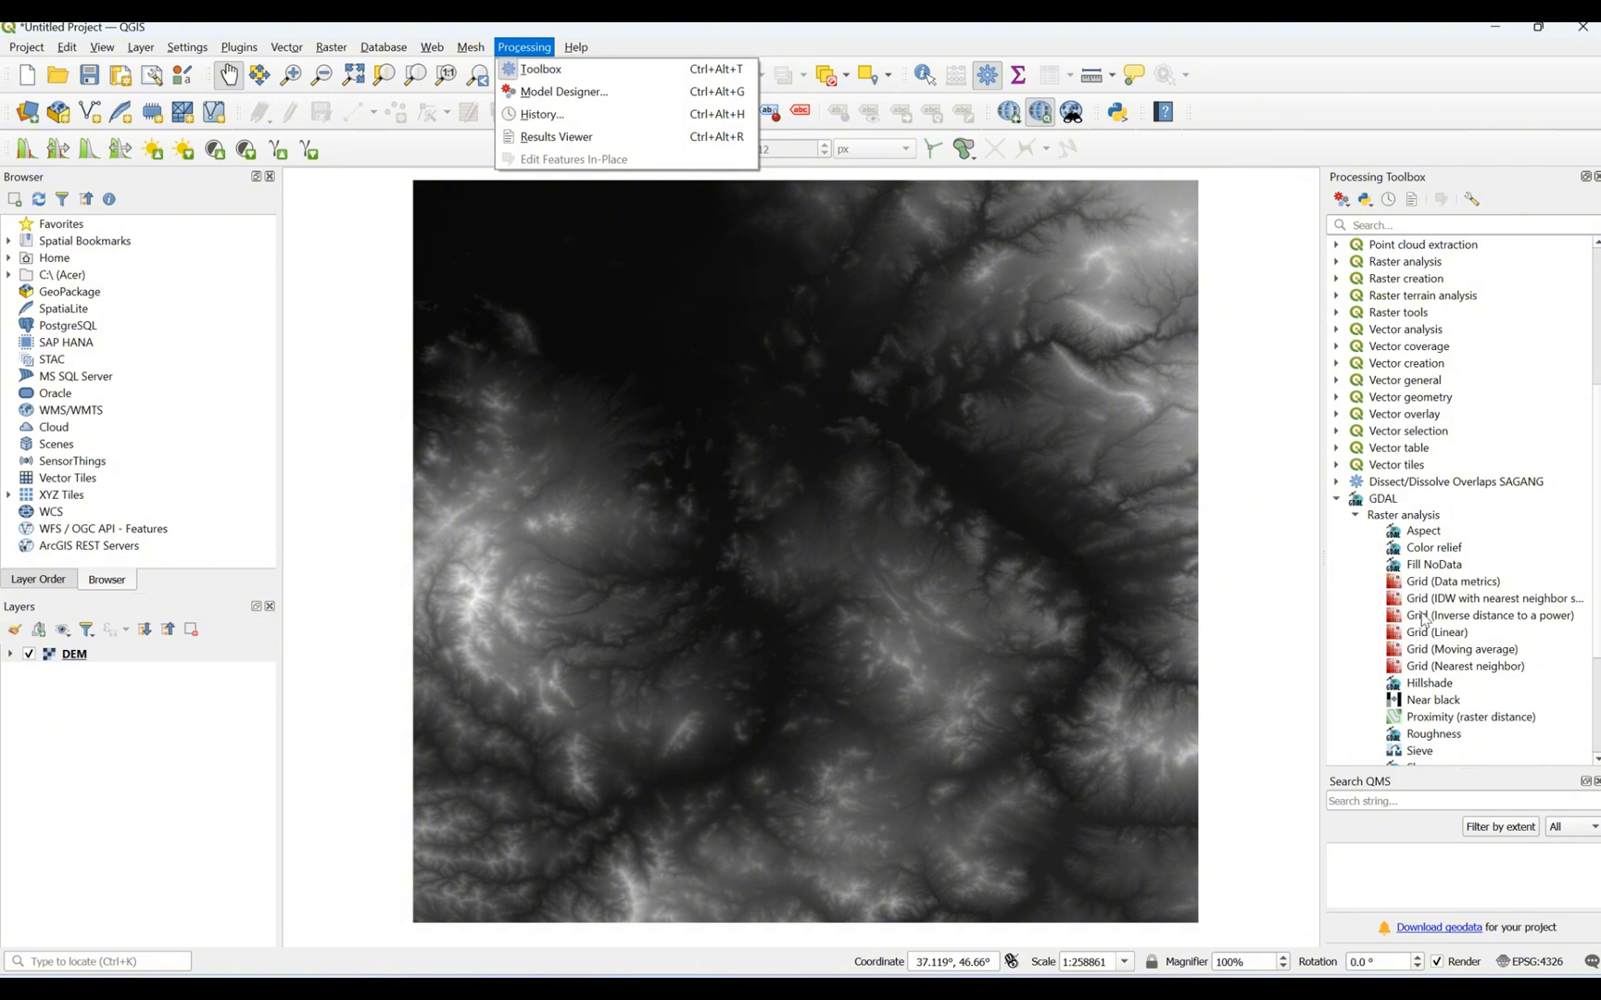
pyautogui.doubleClick(1429, 686)
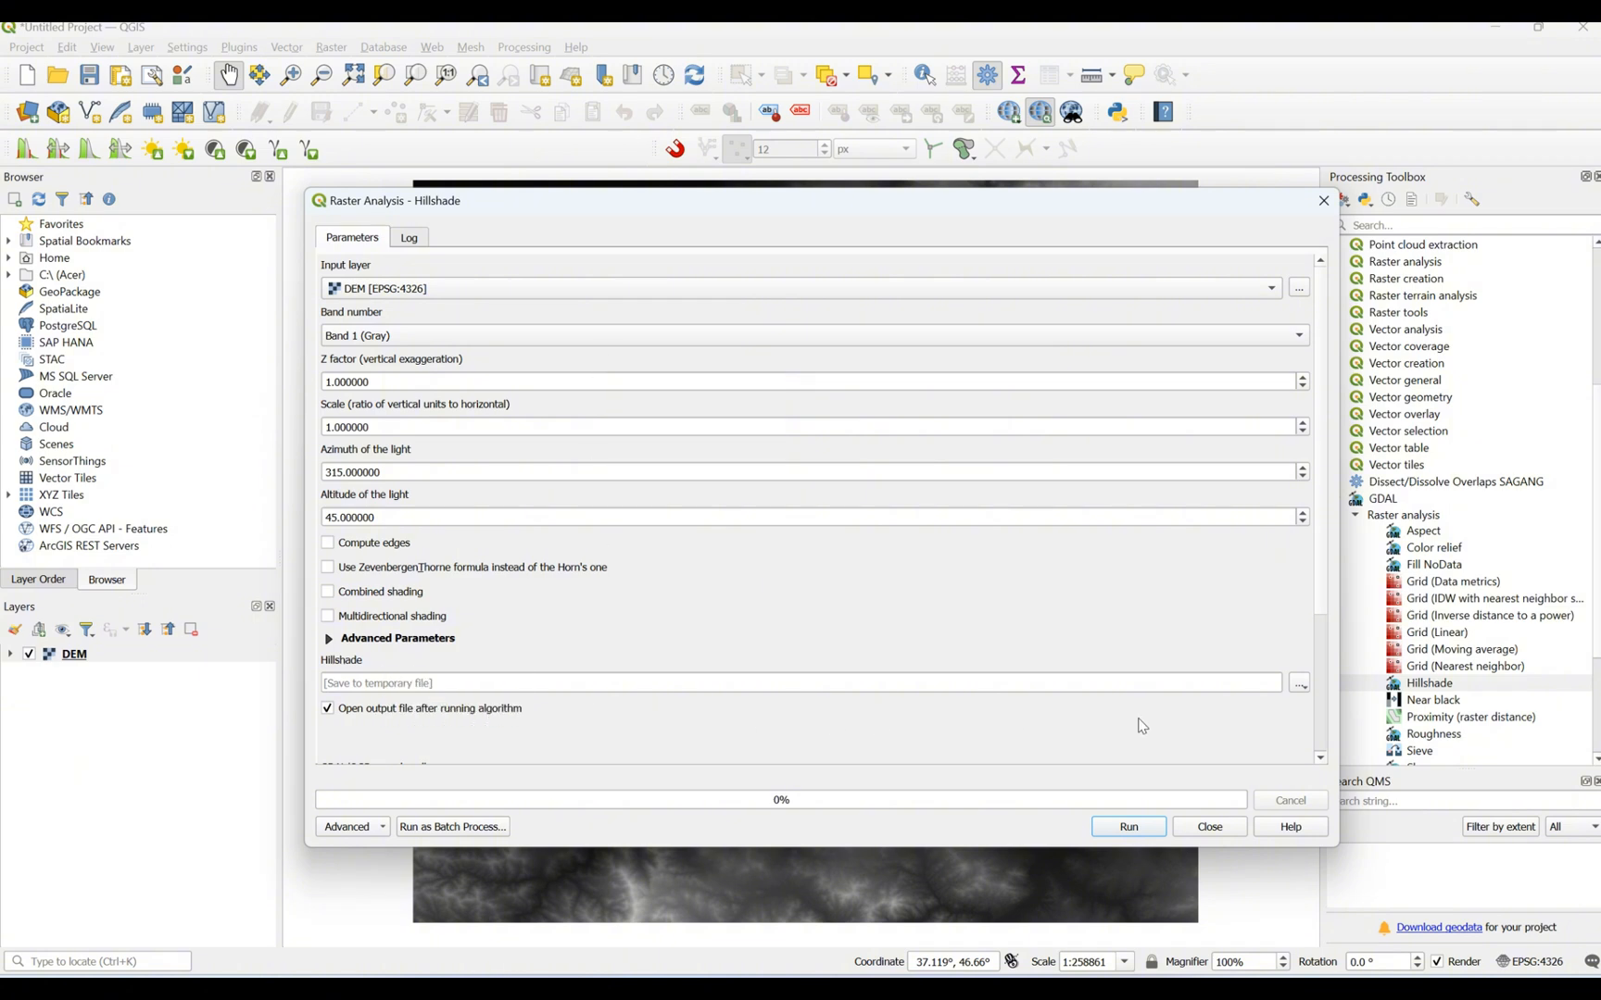
# Choose to save the hillshade output to a file, creating and opening a new Desktop folder named Hillshade
pyautogui.click(1300, 686)
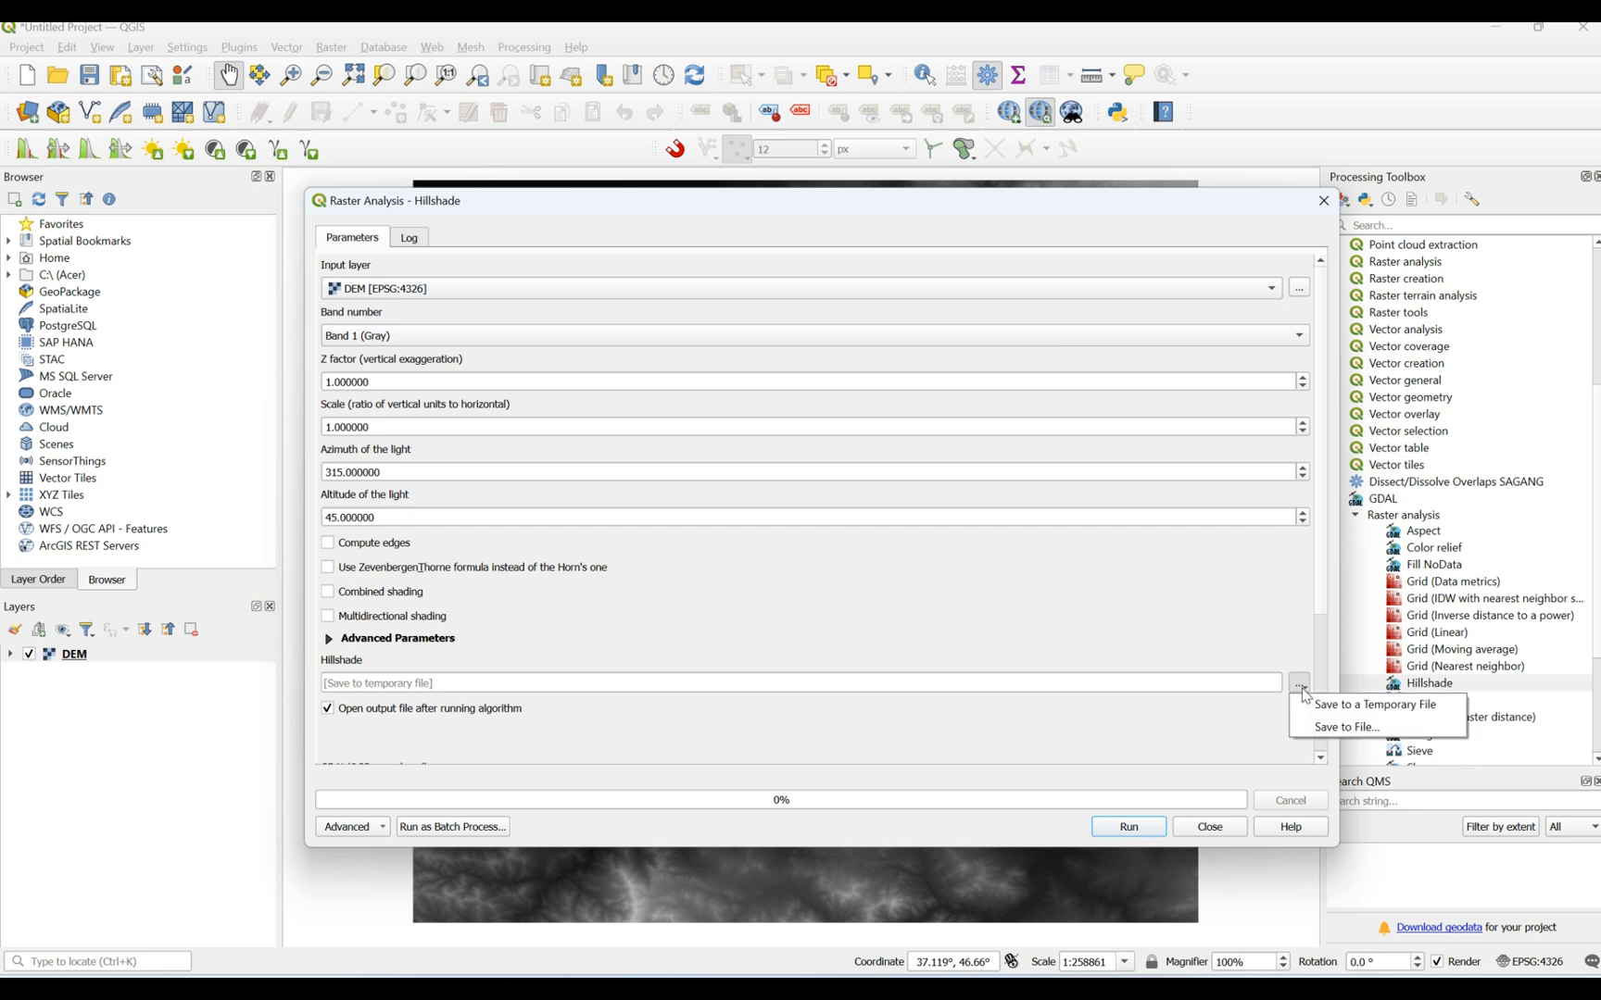
pyautogui.click(1331, 736)
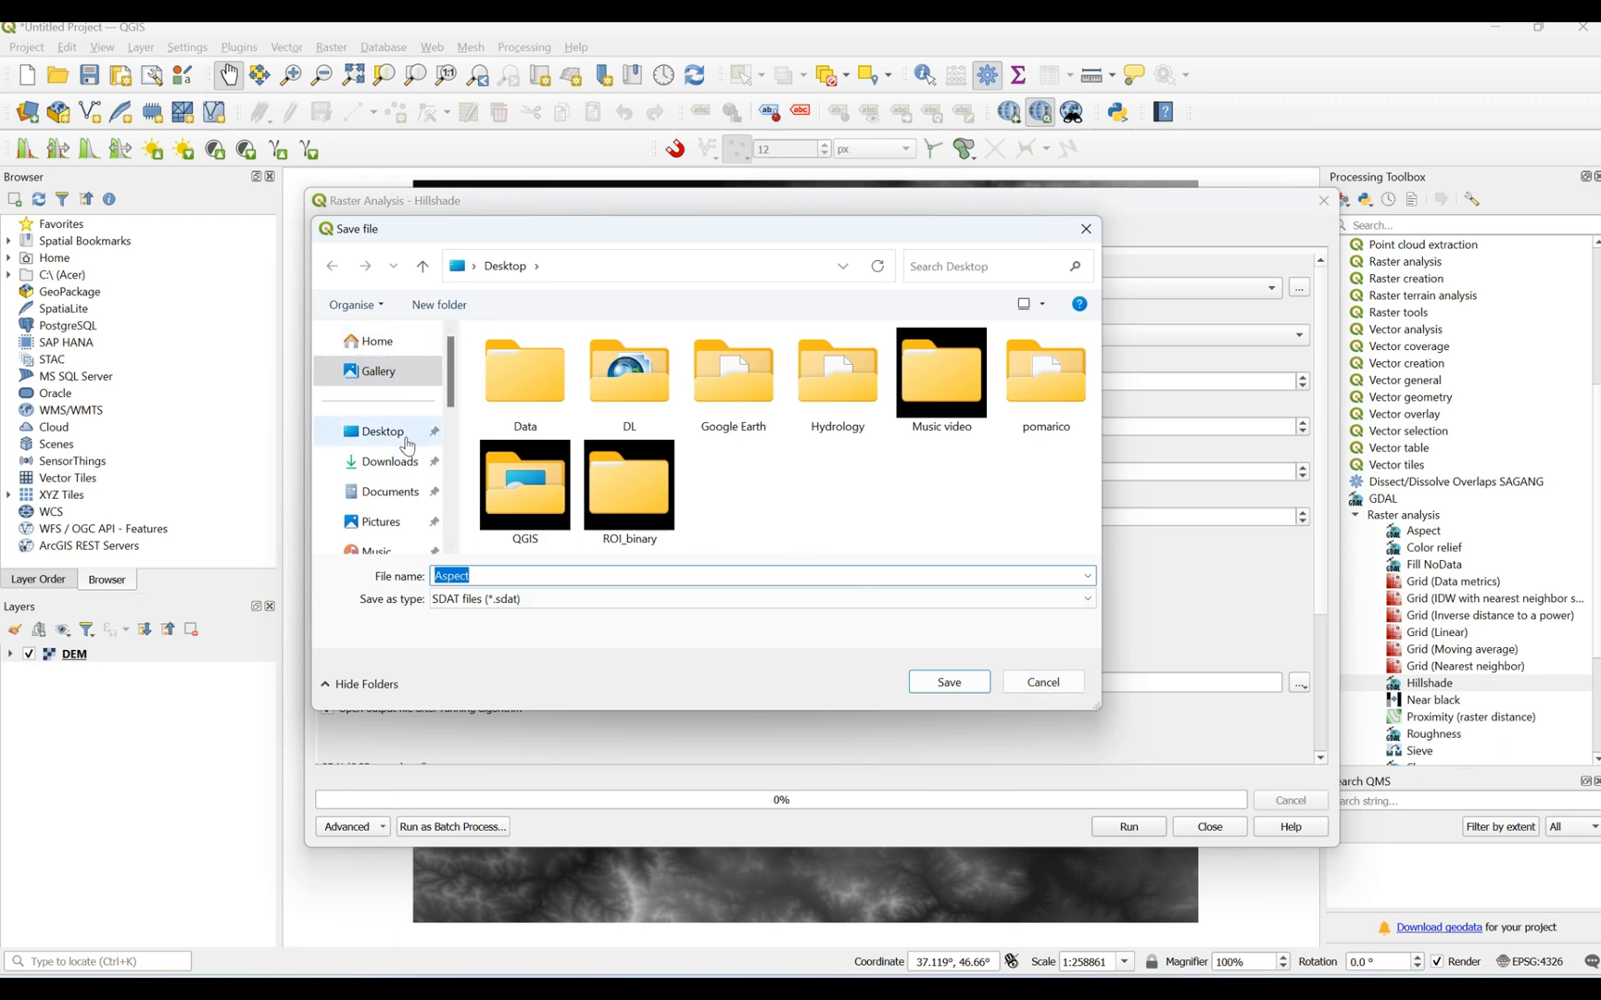
pyautogui.click(422, 304)
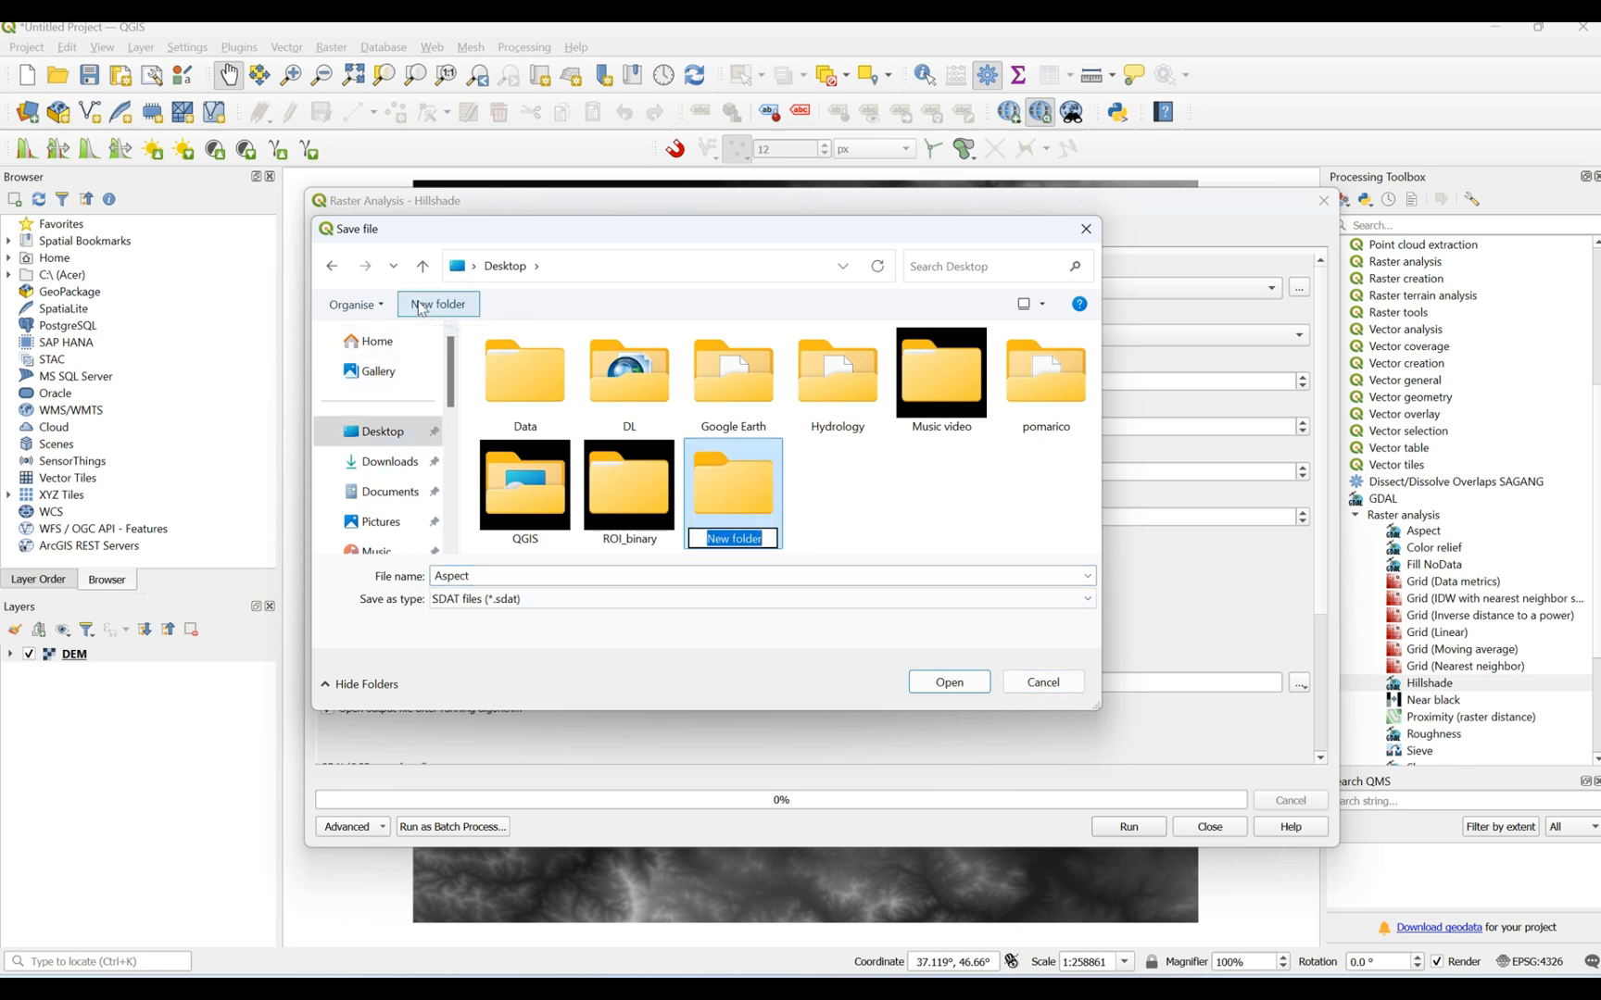
pyautogui.write('Hillsa')
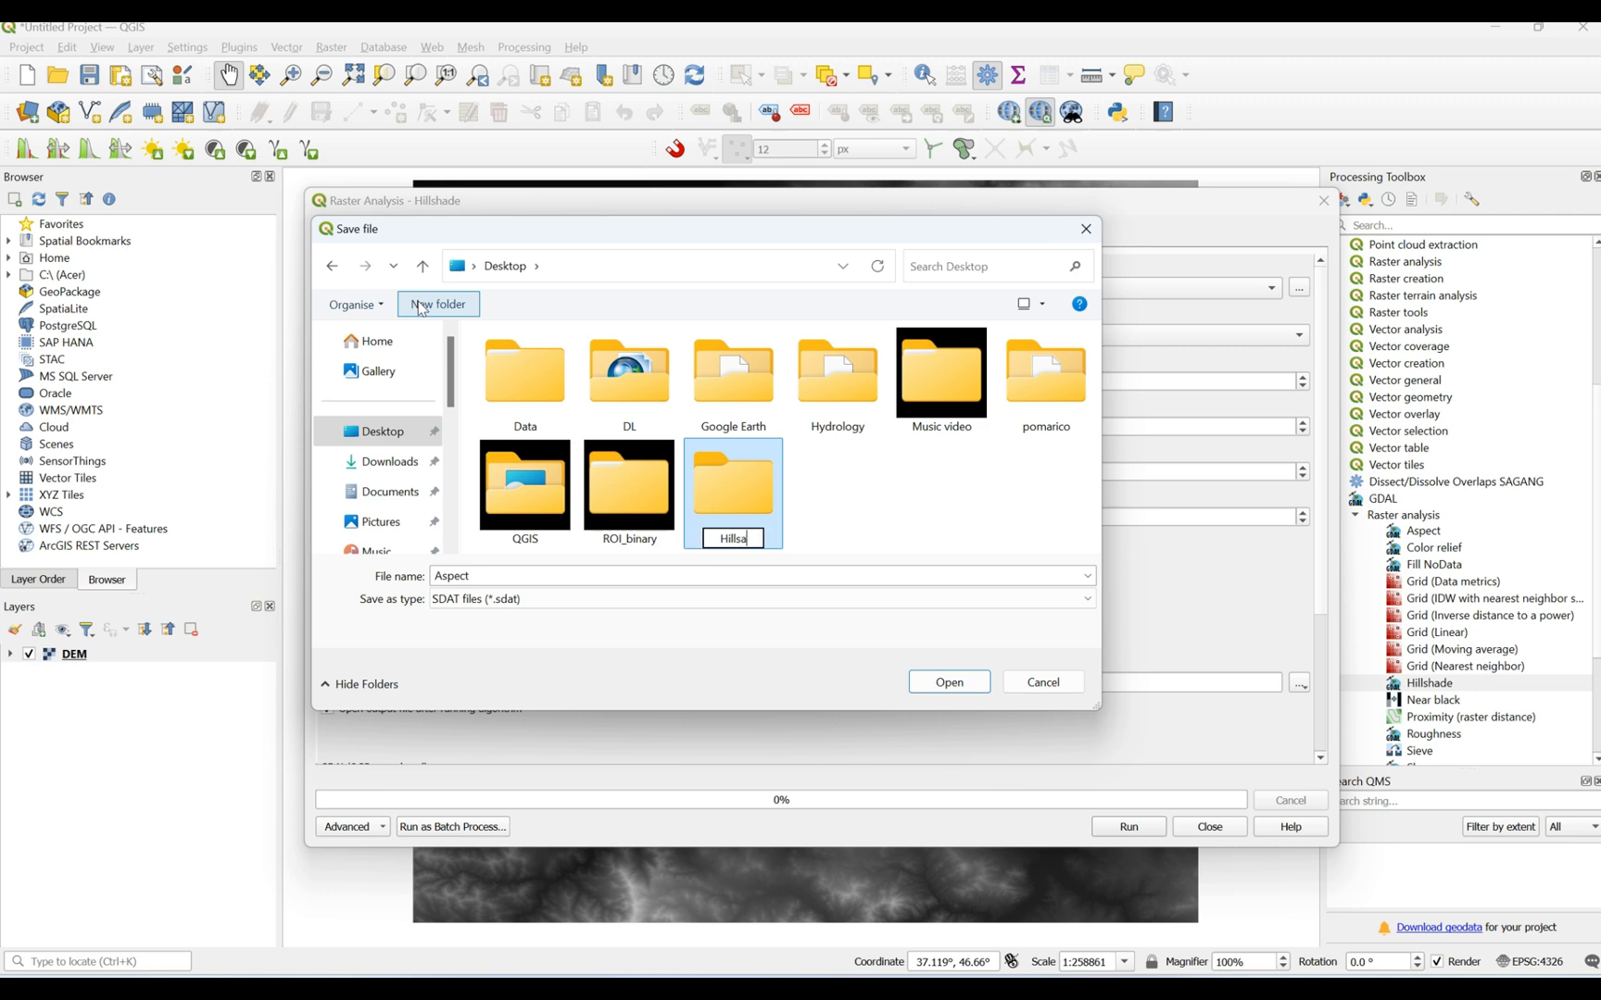
pyautogui.write('hade')
pyautogui.press('Return')
pyautogui.doubleClick(732, 491)
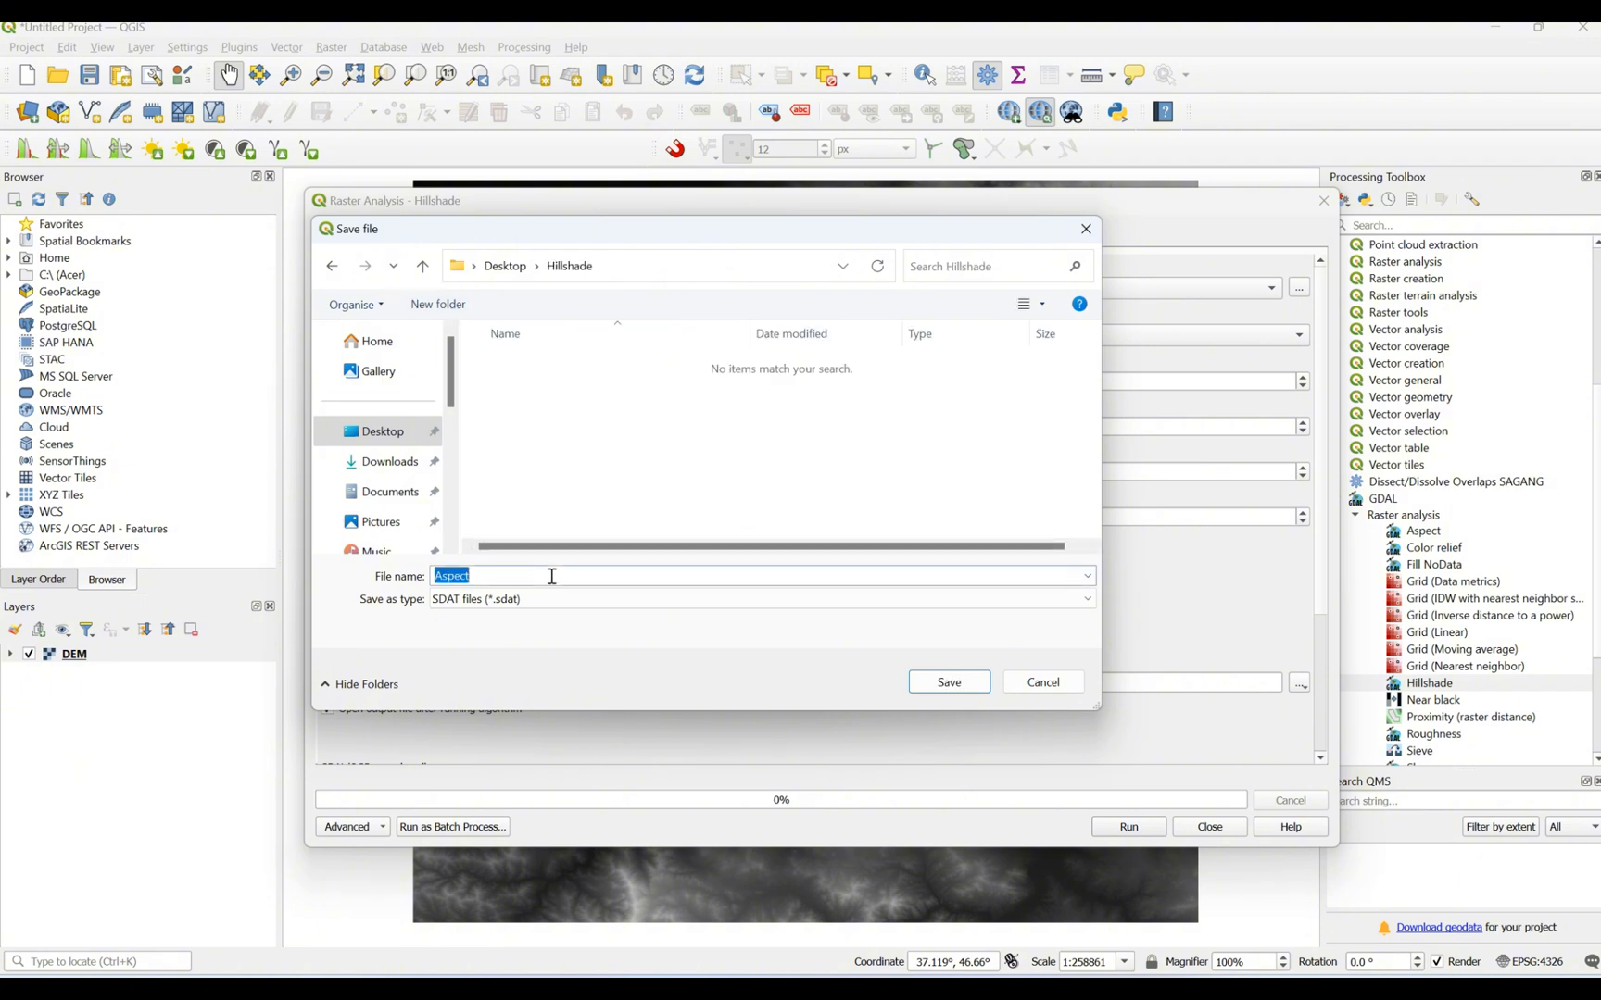
# Name the output file Hillshade in SDAT format, run the hillshade calculation on the DEM and close the tool
pyautogui.write('Hi')
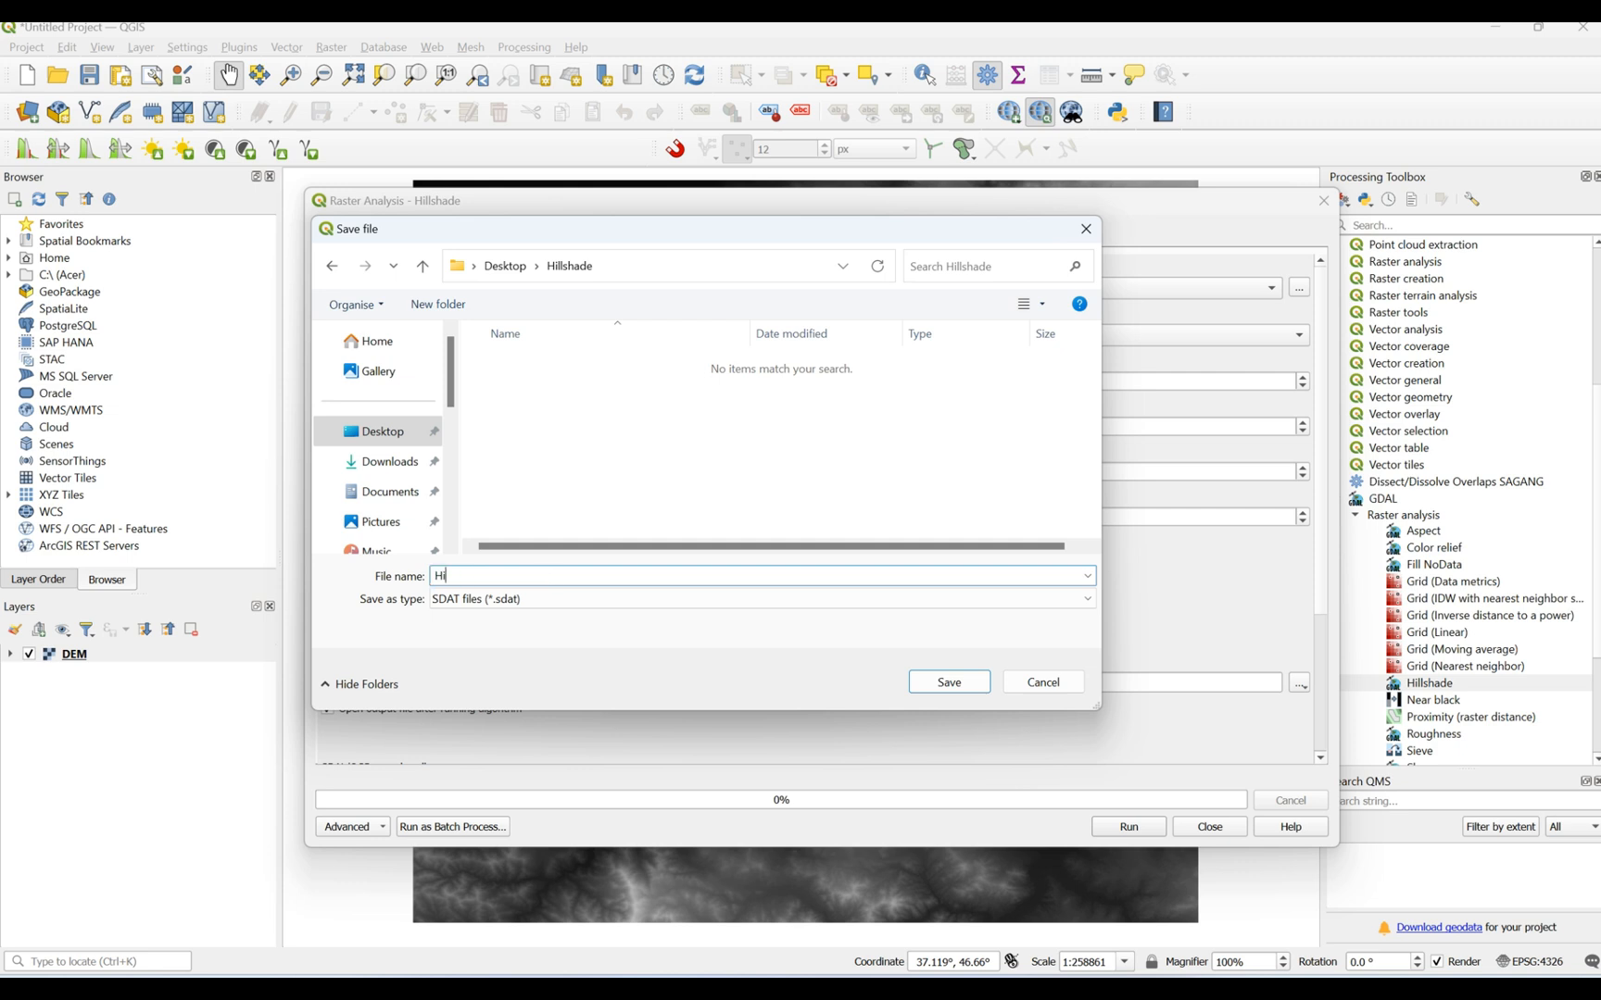
pyautogui.write('llshade')
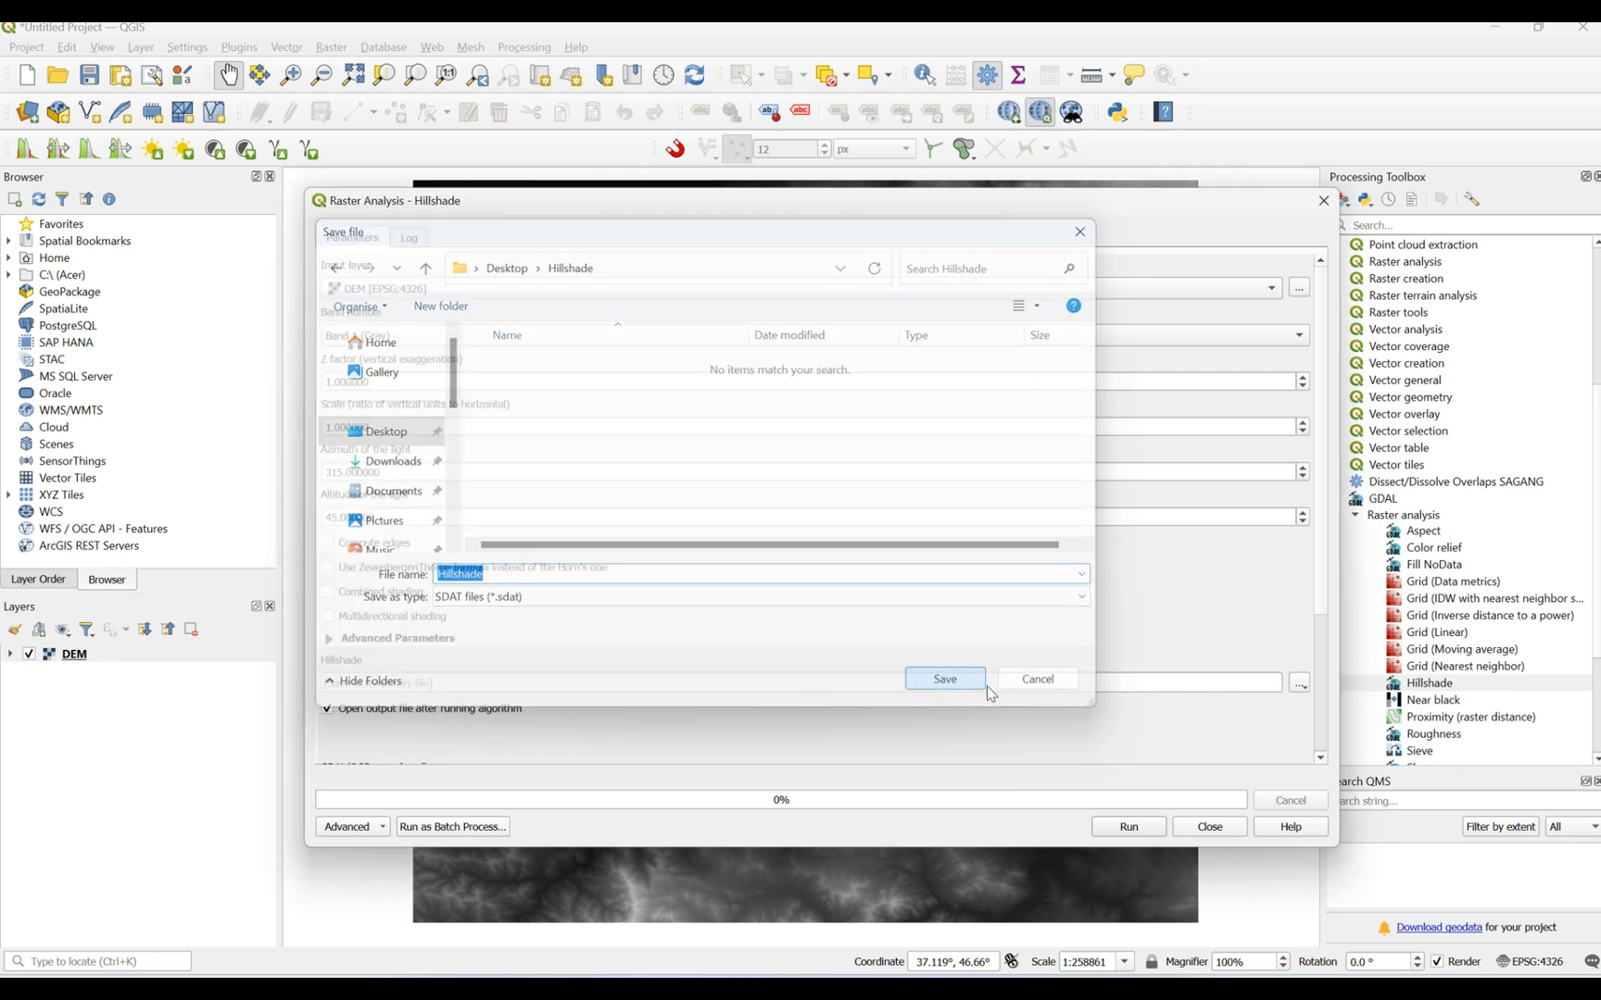
pyautogui.click(982, 686)
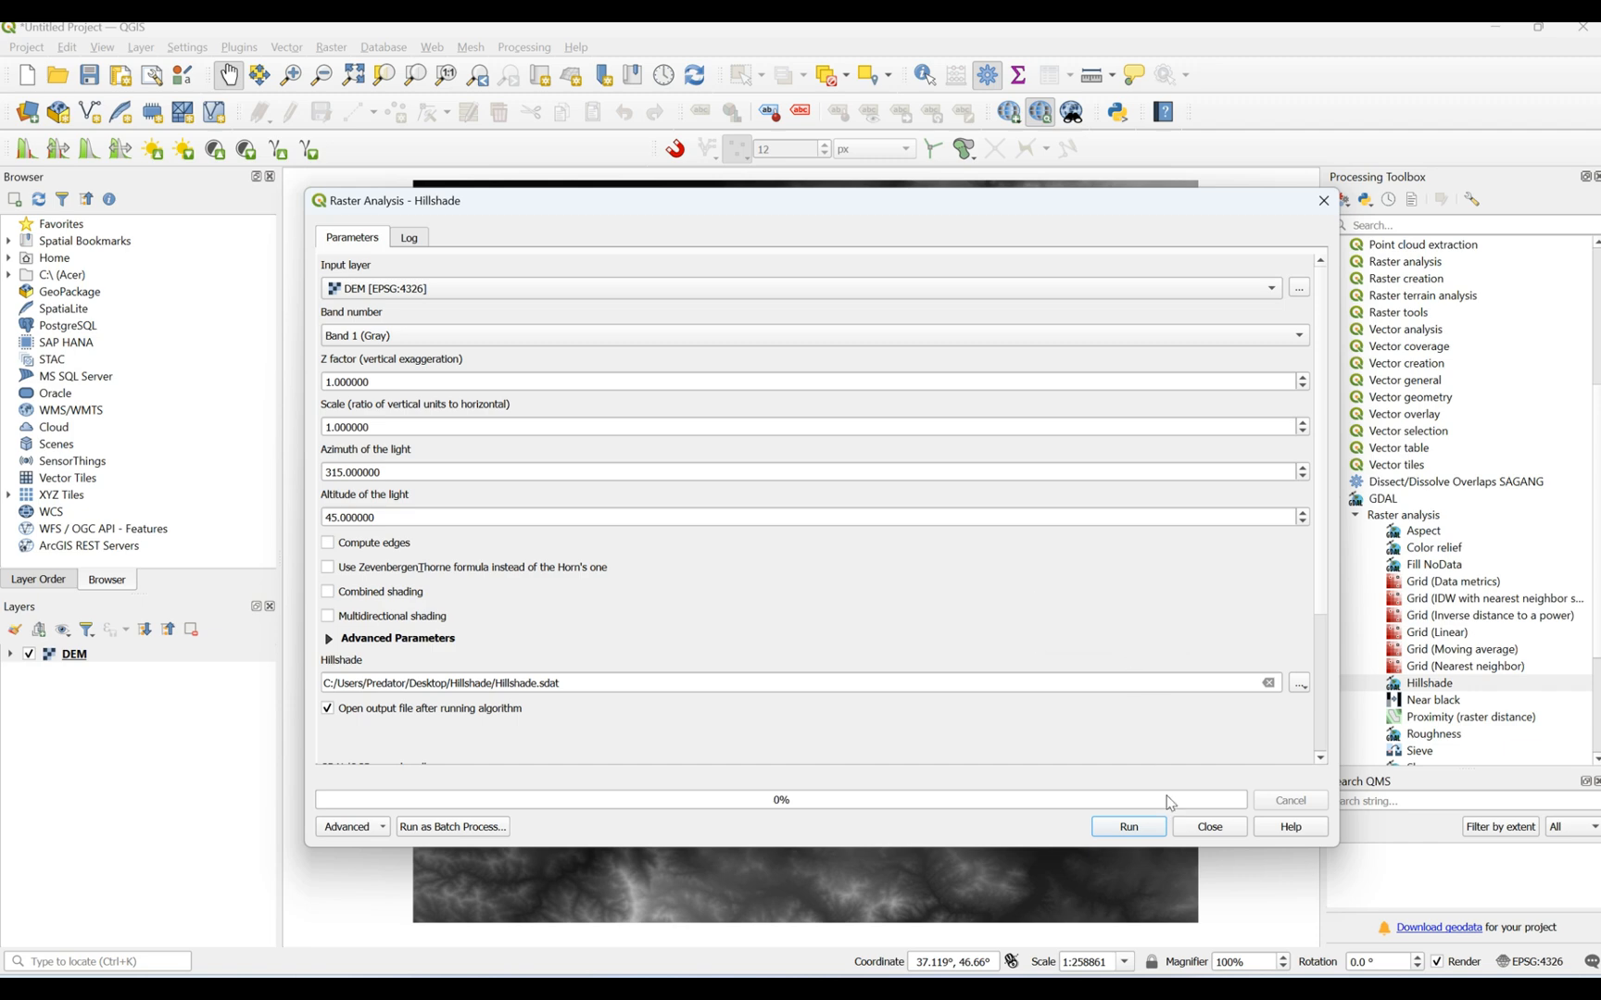
pyautogui.click(1154, 825)
pyautogui.click(1218, 835)
# Examine the terrain relief across the new Hillshade layer, both in full extent and close up
pyautogui.scroll(-4, 604, 431)
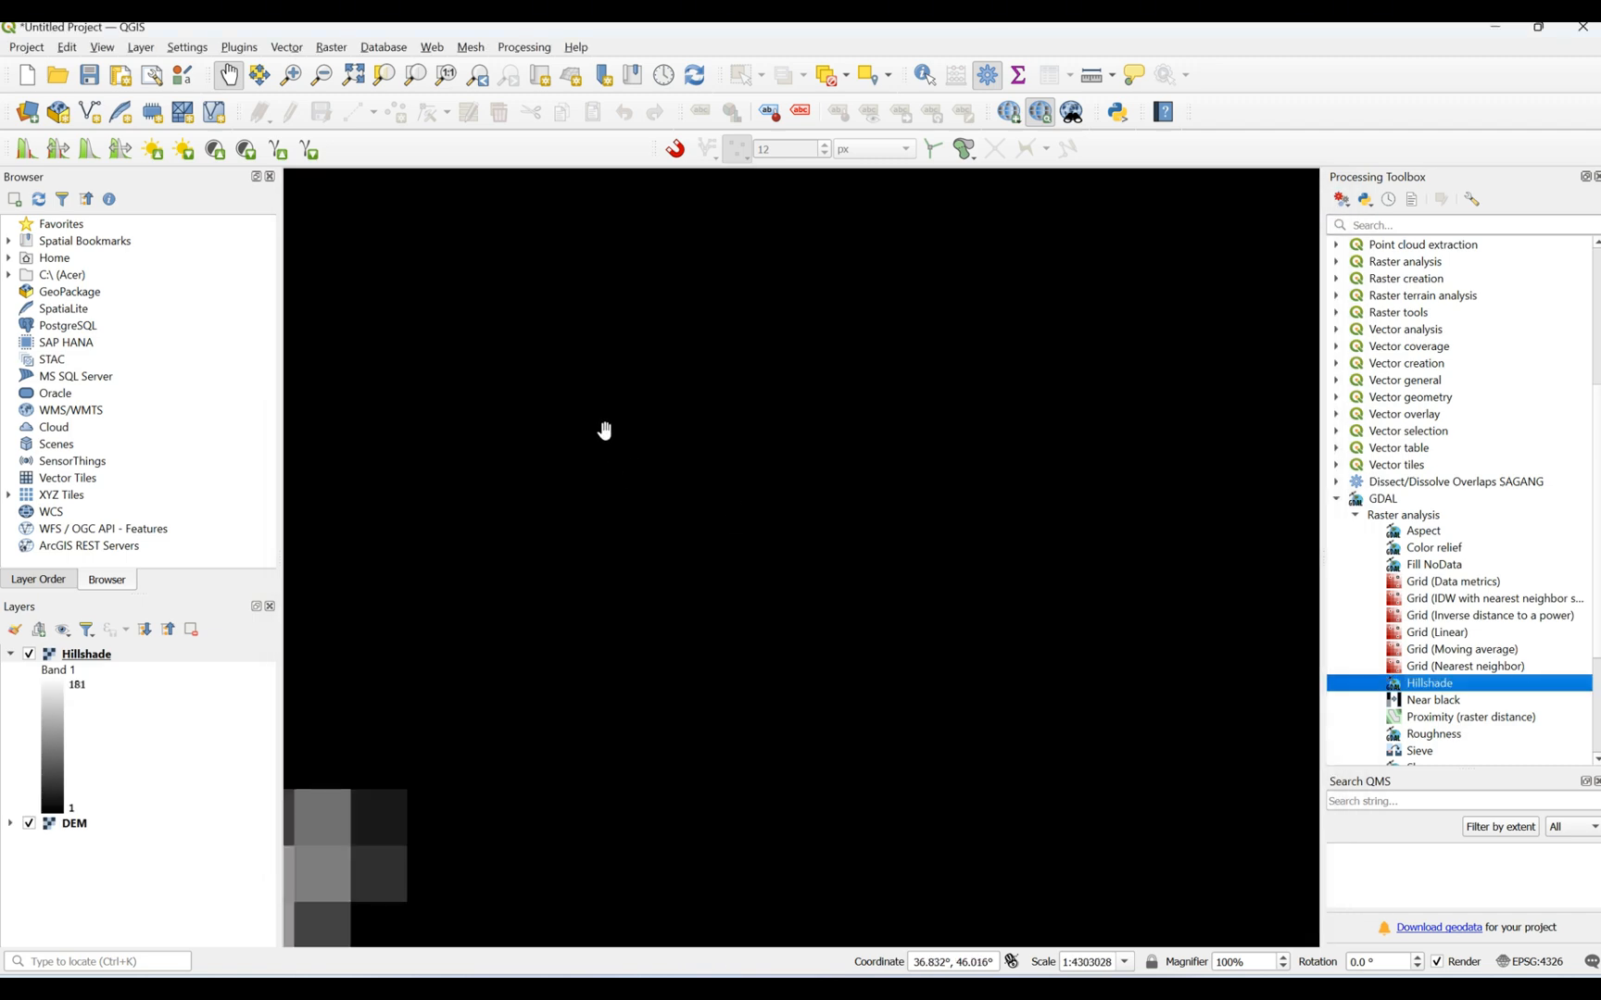
pyautogui.scroll(-6, 605, 431)
pyautogui.moveTo(849, 328); pyautogui.dragTo(698, 692)
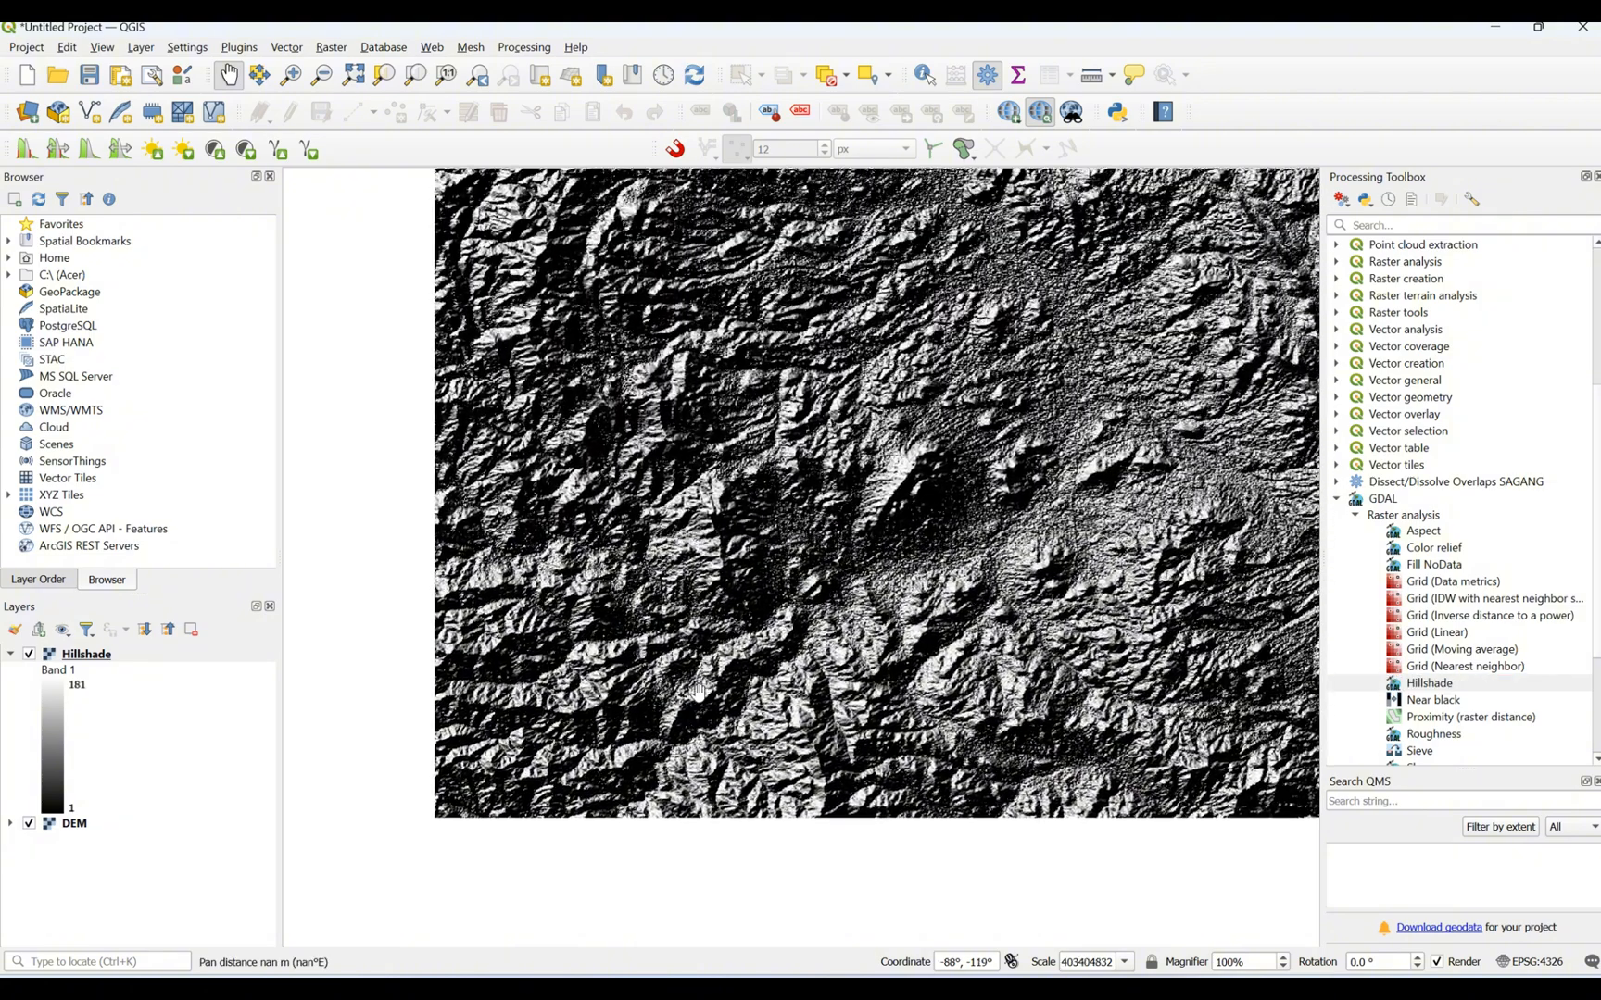
pyautogui.scroll(-1, 654, 559)
pyautogui.moveTo(802, 411); pyautogui.dragTo(731, 603)
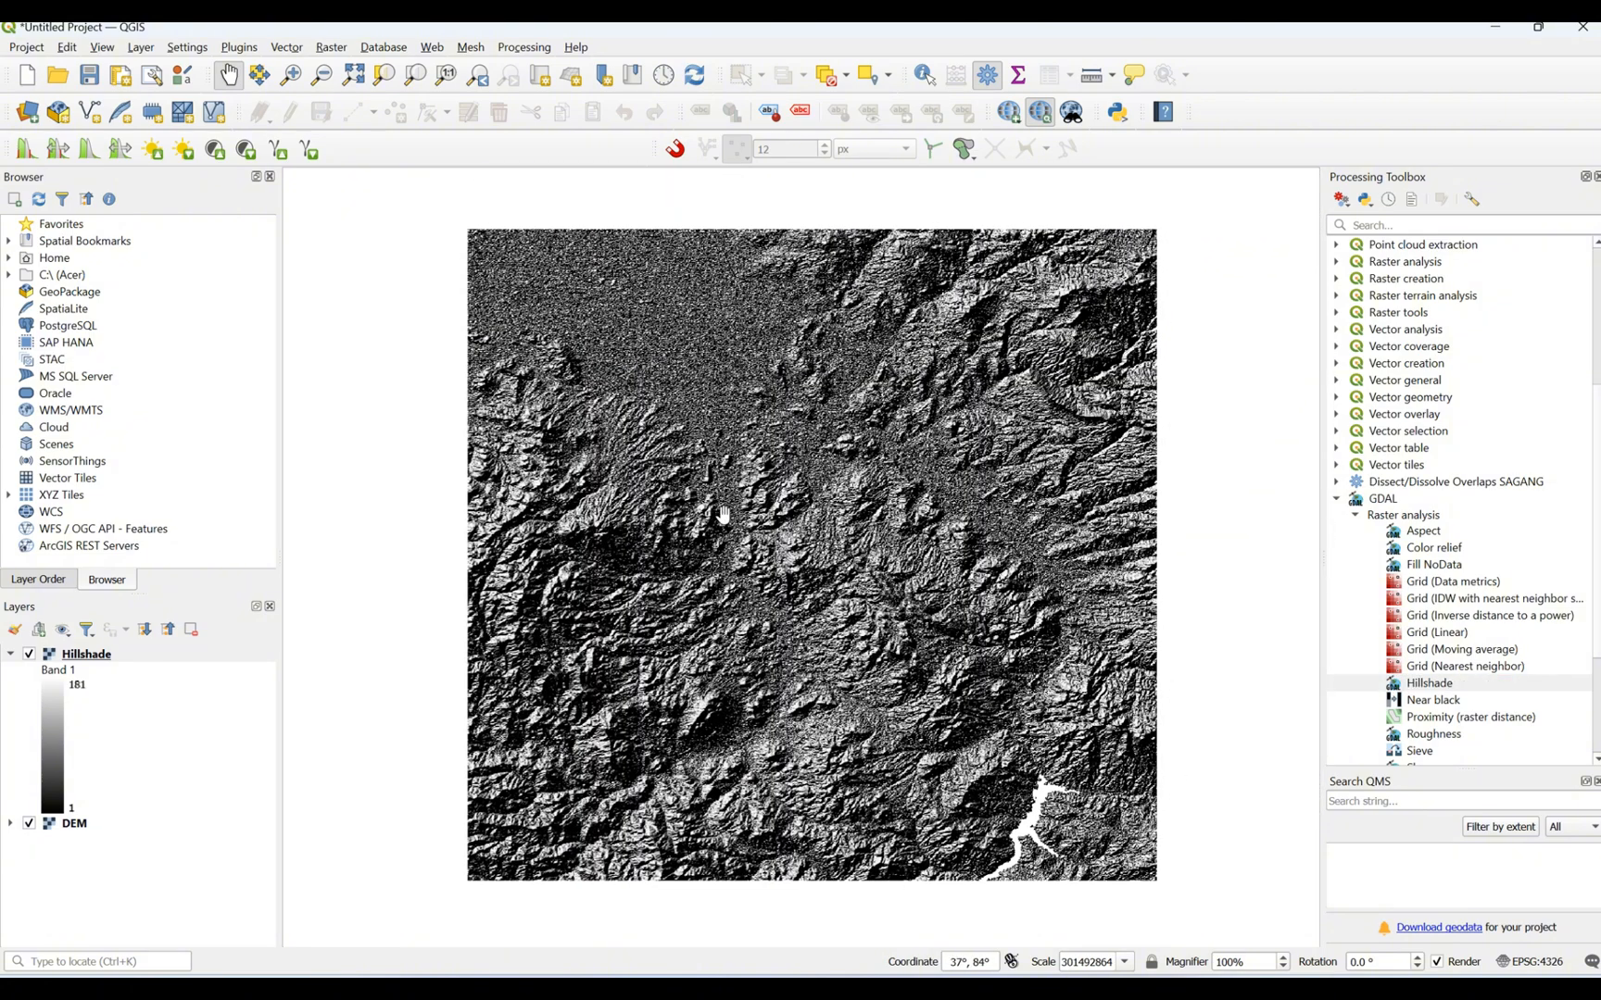
pyautogui.scroll(1, 724, 515)
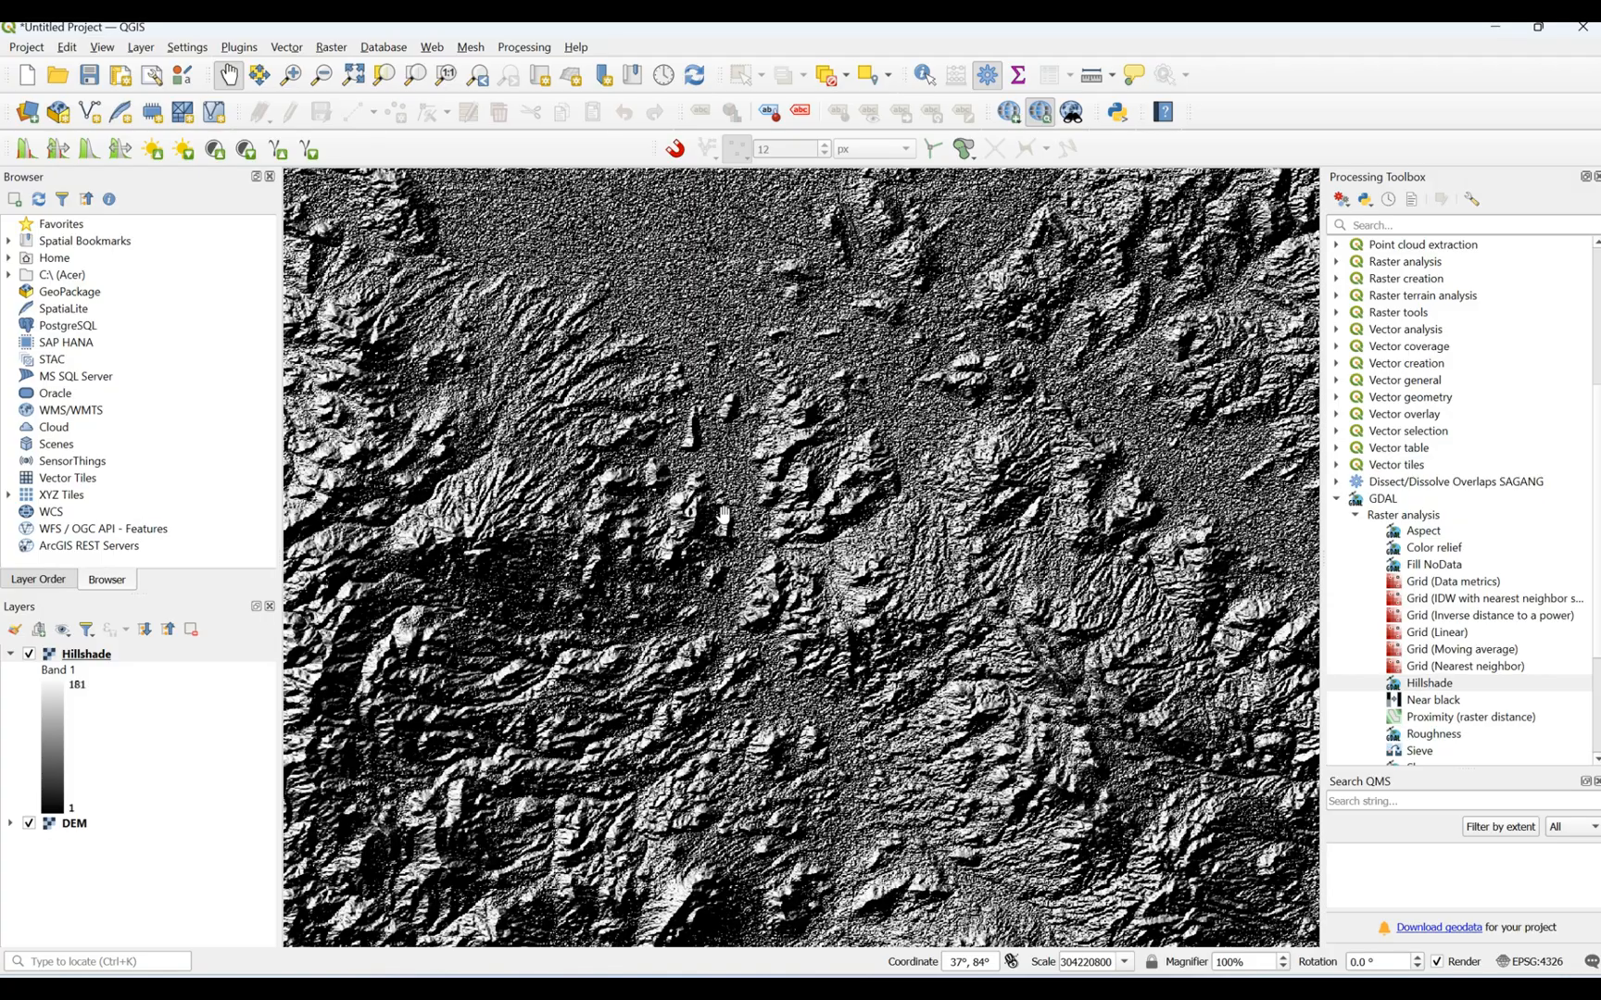
pyautogui.scroll(2, 724, 515)
pyautogui.scroll(-2, 724, 515)
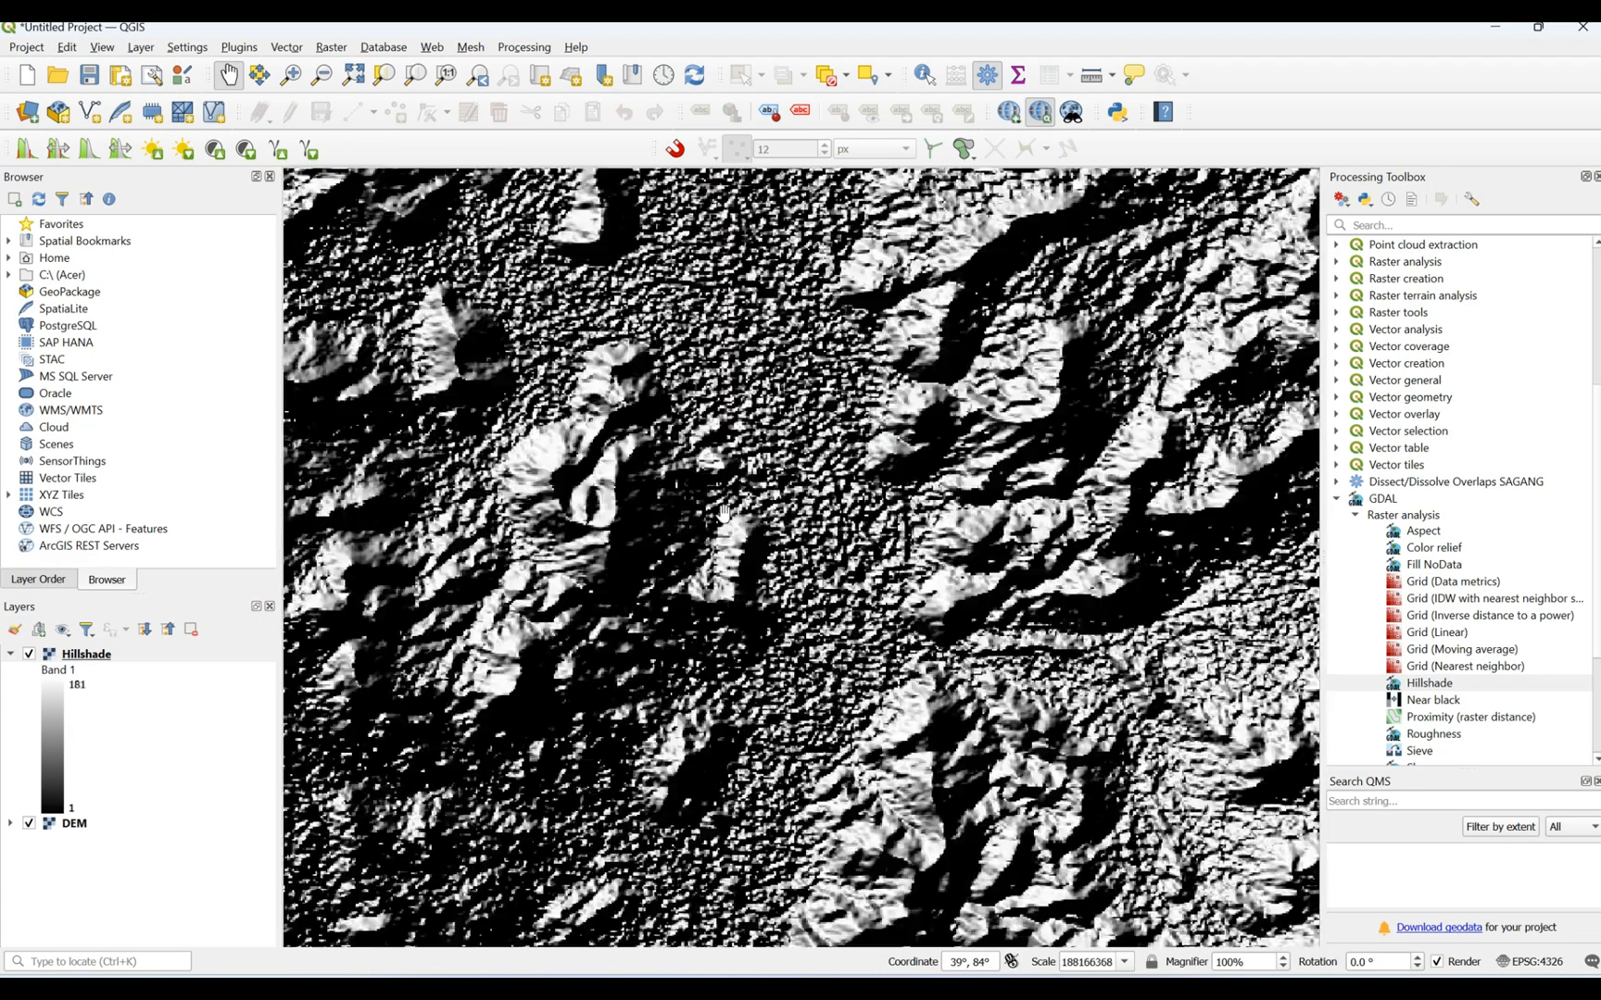
pyautogui.scroll(-1, 723, 515)
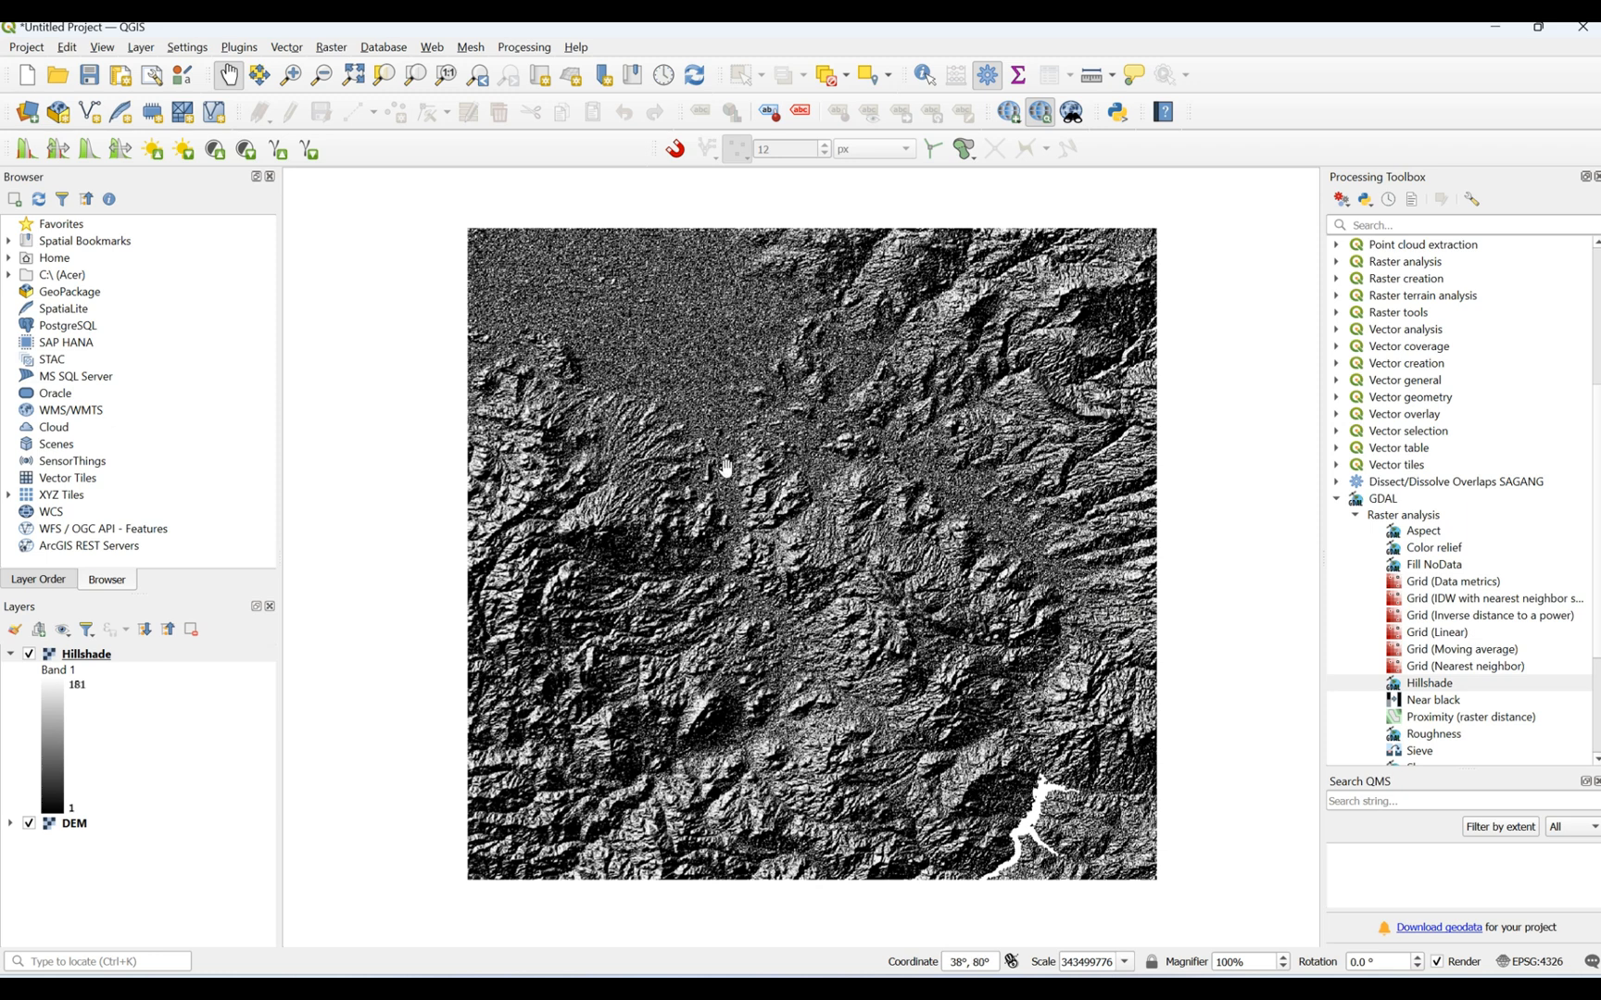
pyautogui.moveTo(725, 469); pyautogui.dragTo(677, 446)
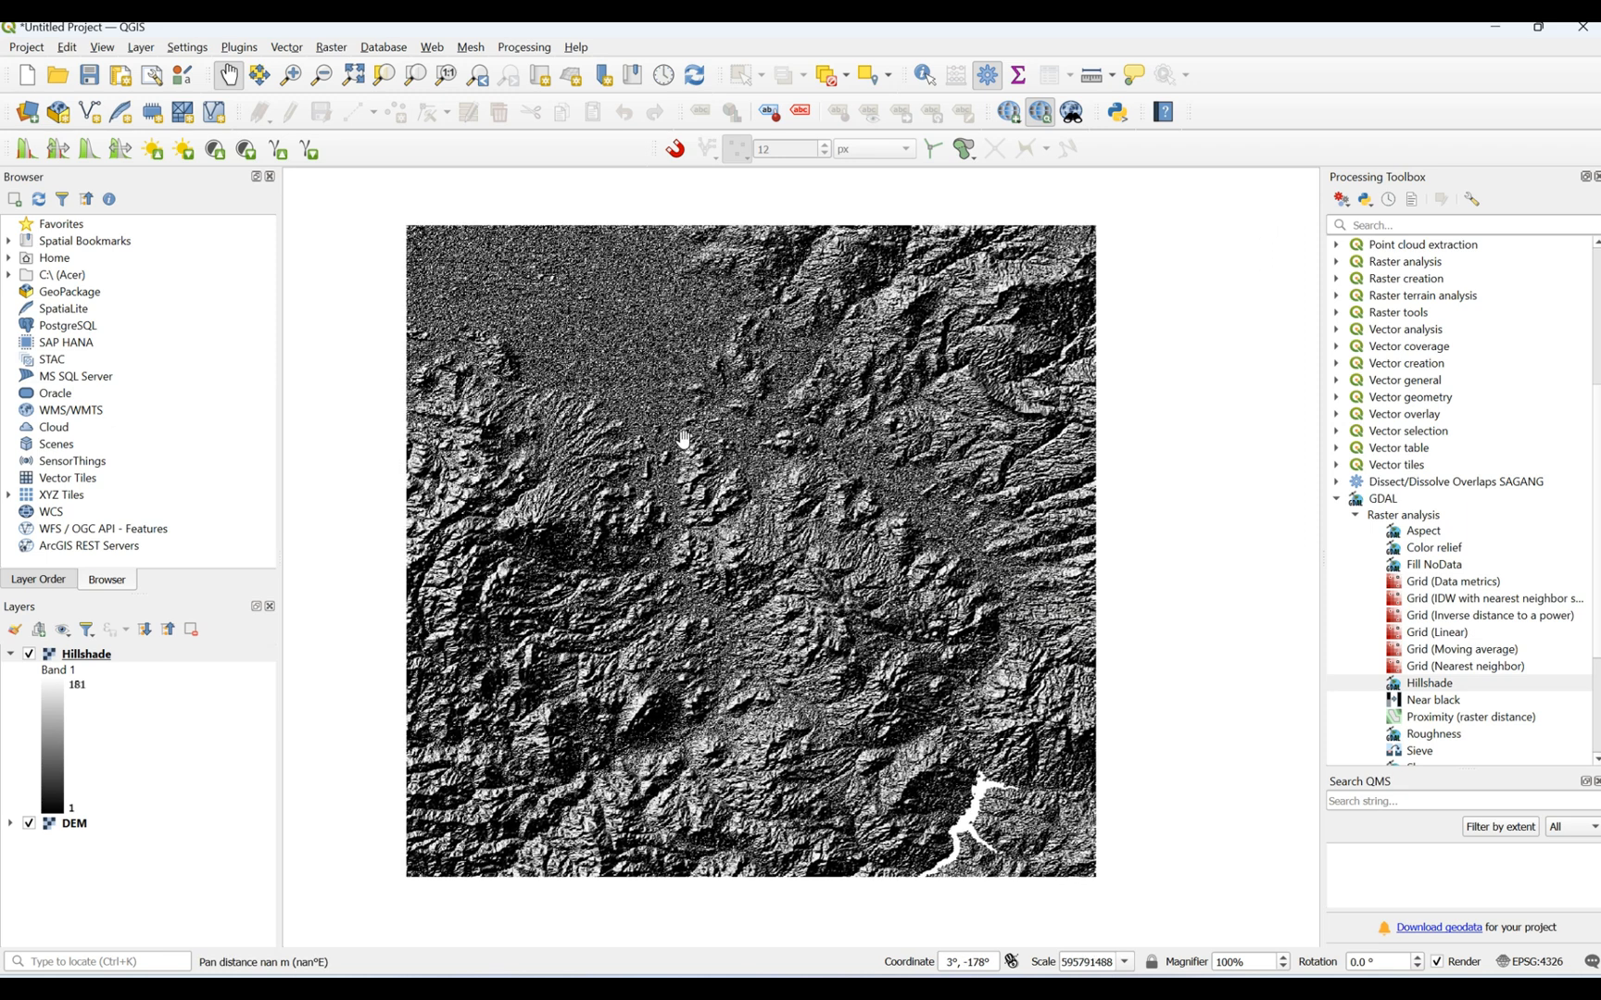